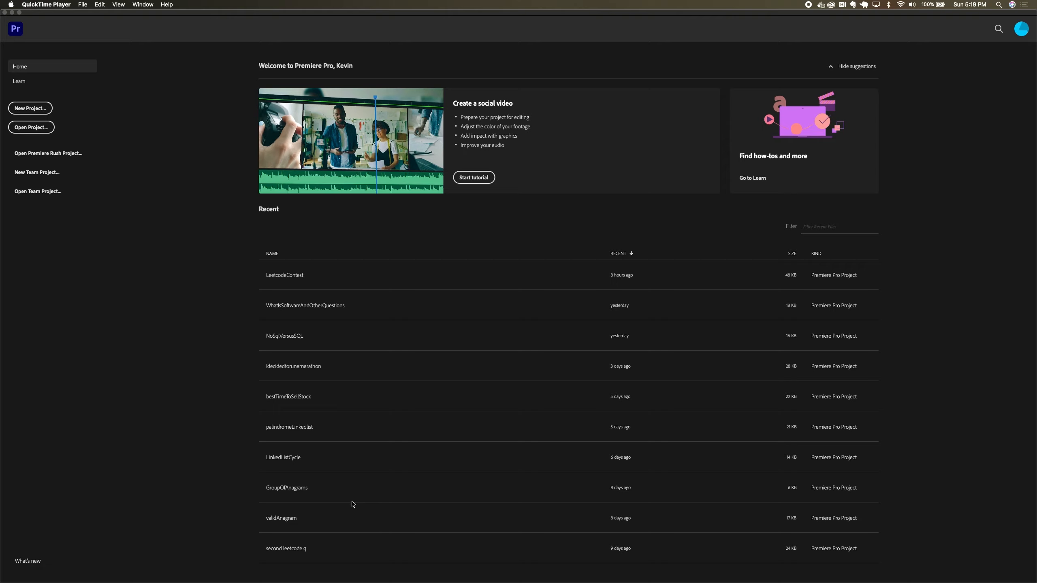
# Step: Create a new project named BasicCalc with the default settings
pyautogui.click(31, 108)
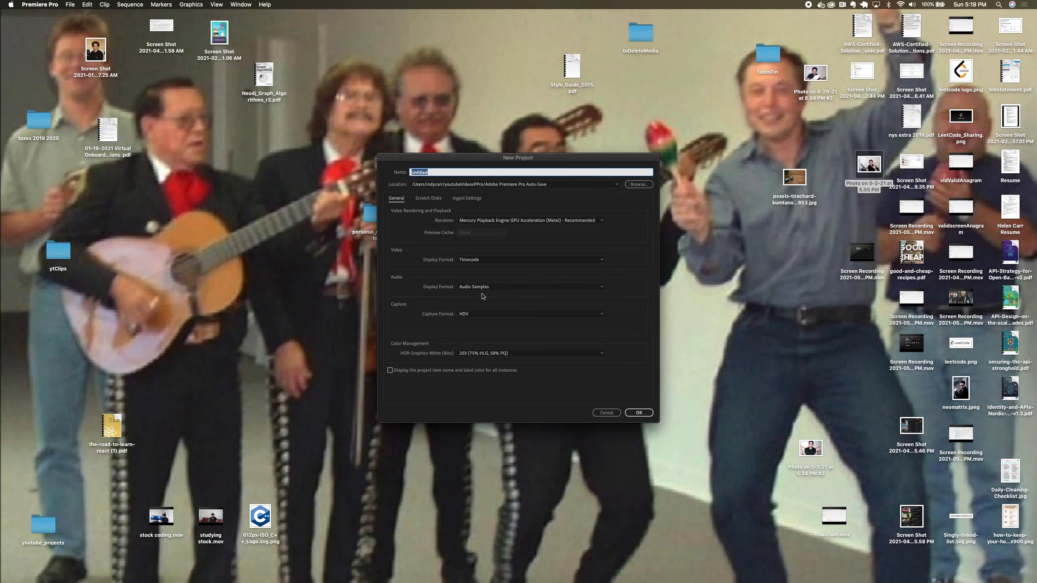
pyautogui.write('BasicCalu')
pyautogui.click(645, 414)
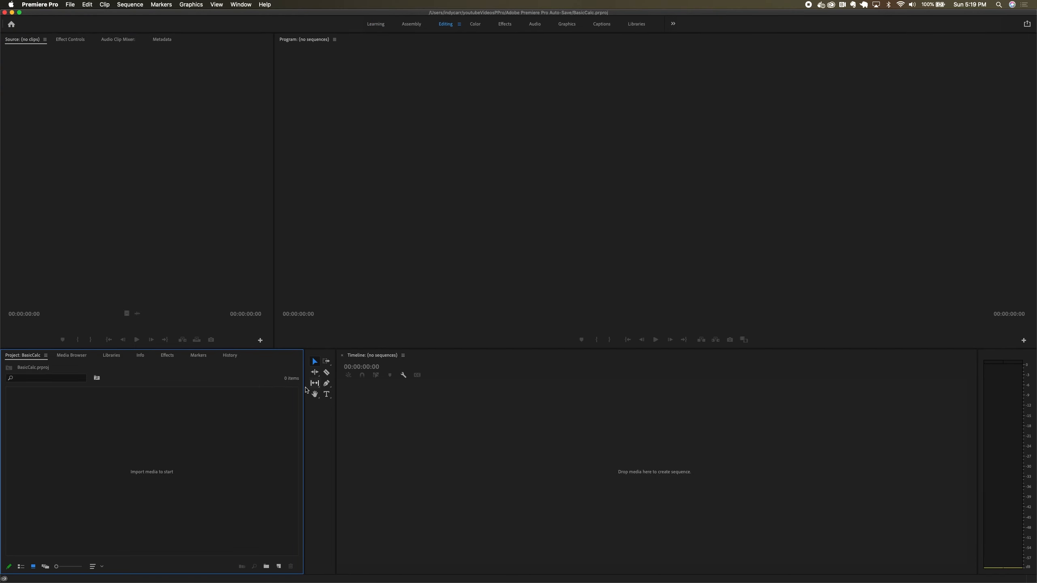
# Step: Import audBasicCalc.m4a and vidBasicCalc.mov from the may2 folder into the project
pyautogui.moveTo(0, 144); pyautogui.dragTo(398, 164)
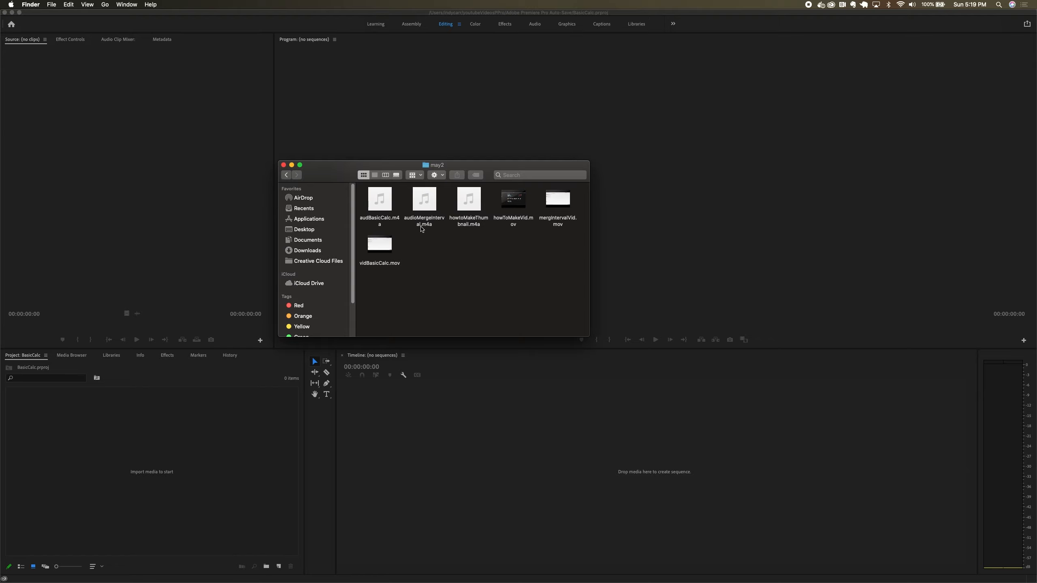
pyautogui.click(384, 249)
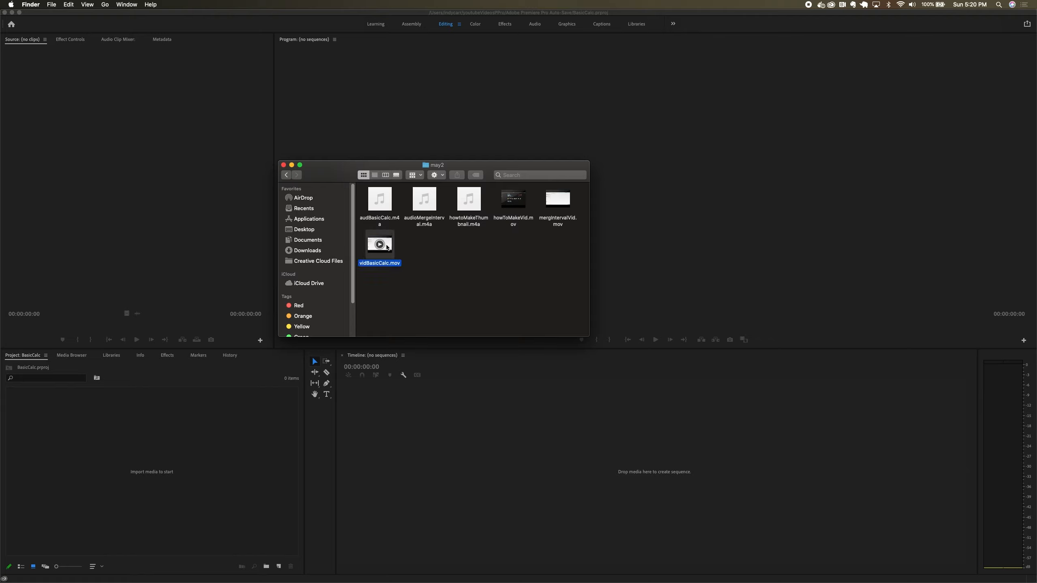
pyautogui.click(385, 208)
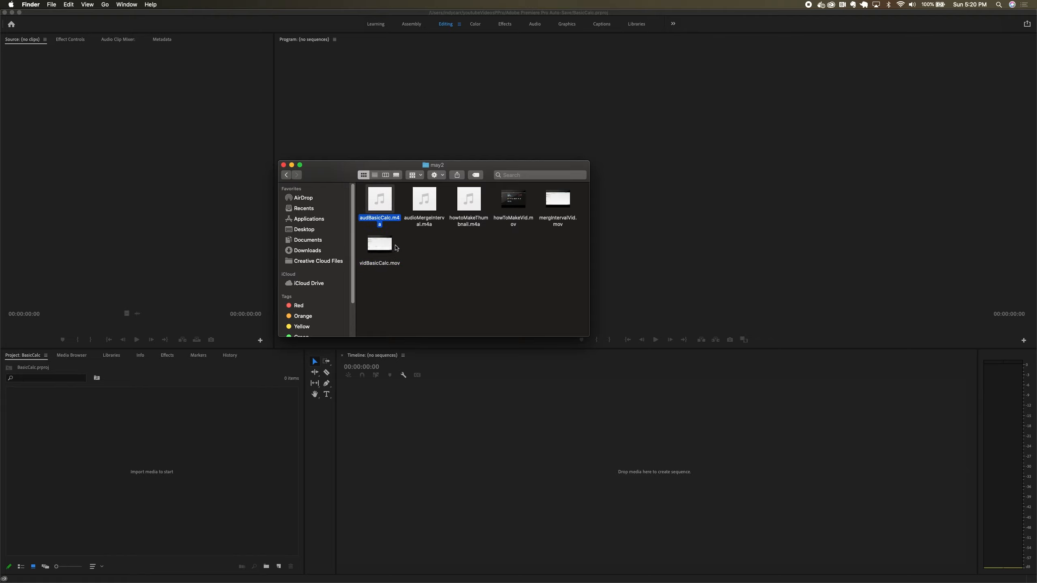
pyautogui.moveTo(392, 278); pyautogui.dragTo(165, 446)
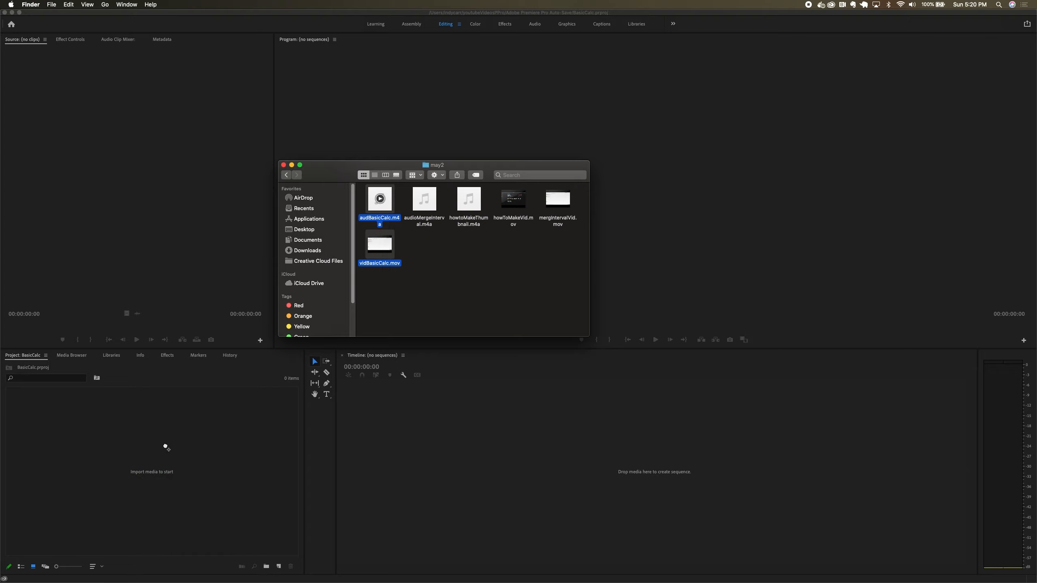
pyautogui.moveTo(344, 173); pyautogui.dragTo(0, 208)
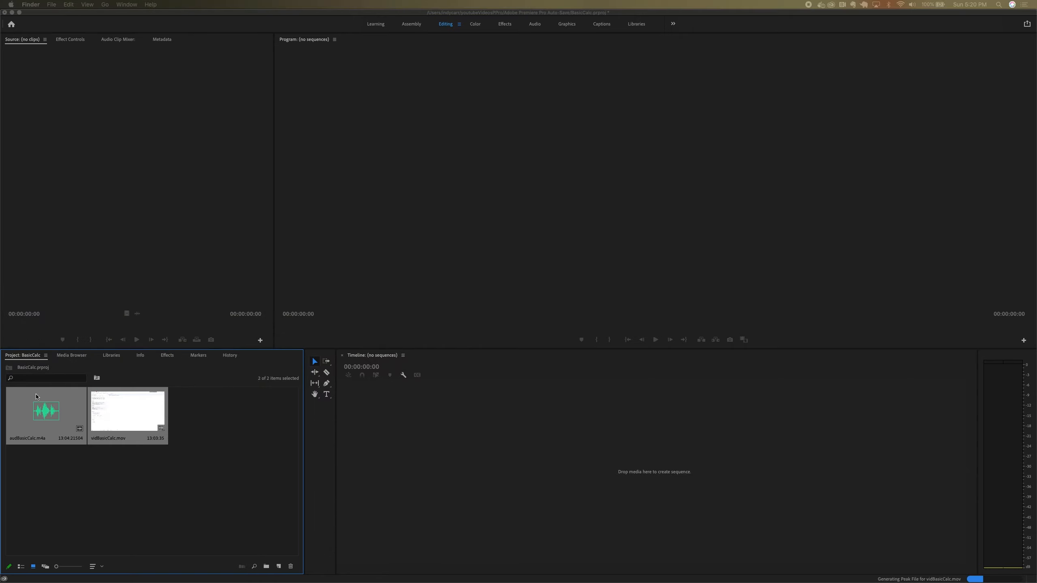
# Step: Create a sequence from vidBasicCalc.mov and place audBasicCalc.m4a on track A2 at the start of the sequence
pyautogui.click(124, 408)
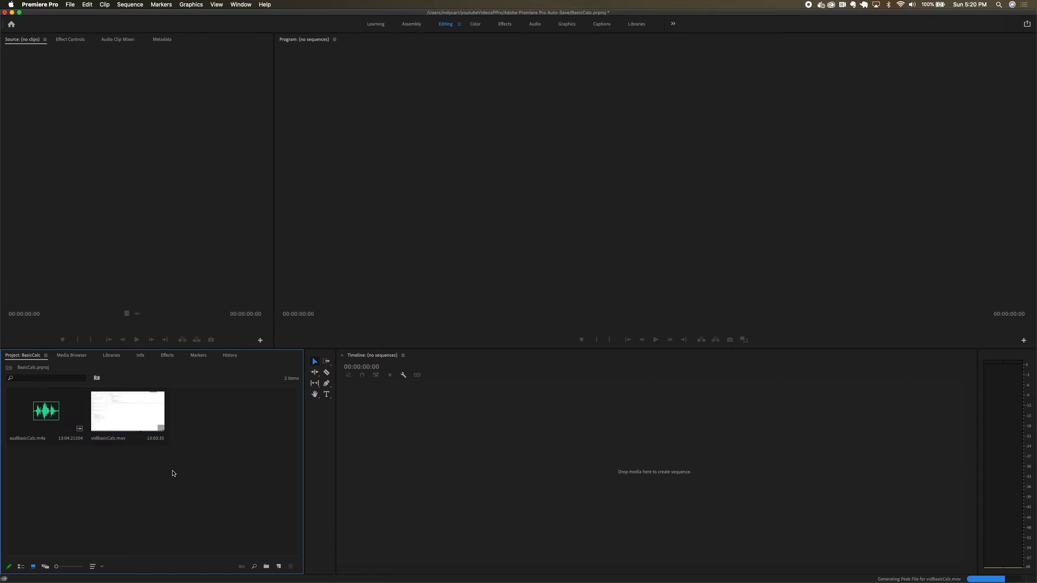
pyautogui.click(135, 420)
pyautogui.moveTo(139, 423); pyautogui.dragTo(403, 449)
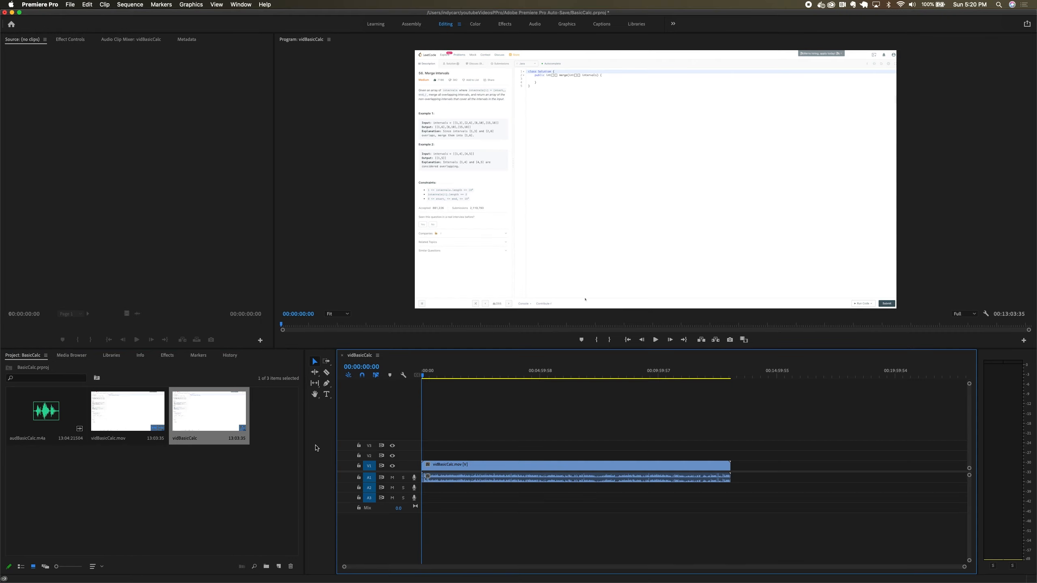
pyautogui.click(49, 412)
pyautogui.moveTo(90, 442); pyautogui.dragTo(442, 507)
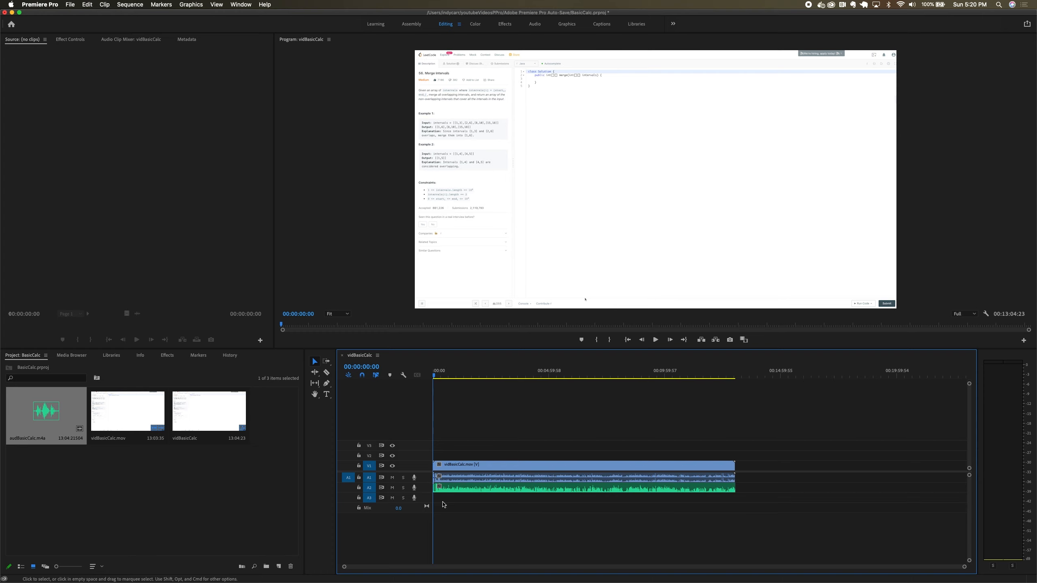
# Step: Split the audBasicCalc.m4a clip on A2 at 00:00:07:07, just before the repeated audio spikes, and delete the opening part
pyautogui.press('=')
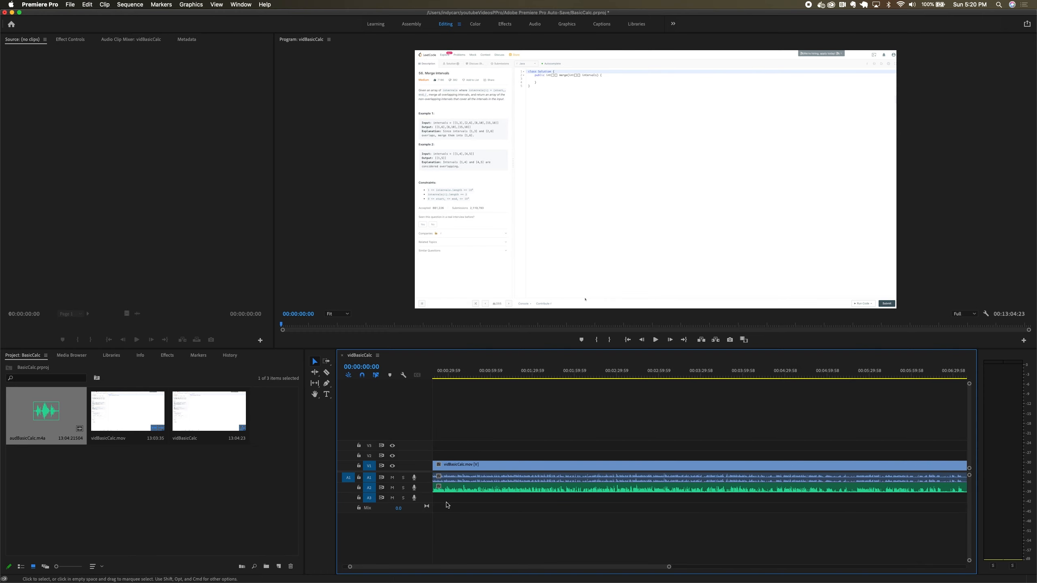
pyautogui.press('=')
pyautogui.moveTo(497, 567); pyautogui.dragTo(452, 568)
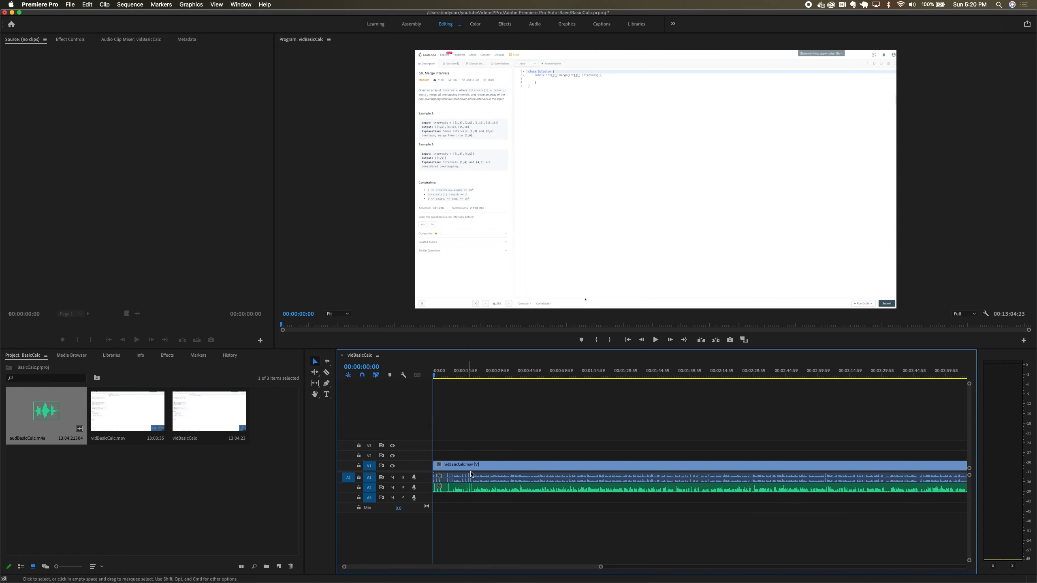
pyautogui.press('=')
pyautogui.press('=')
pyautogui.press('=')
pyautogui.scroll(2, 470, 566)
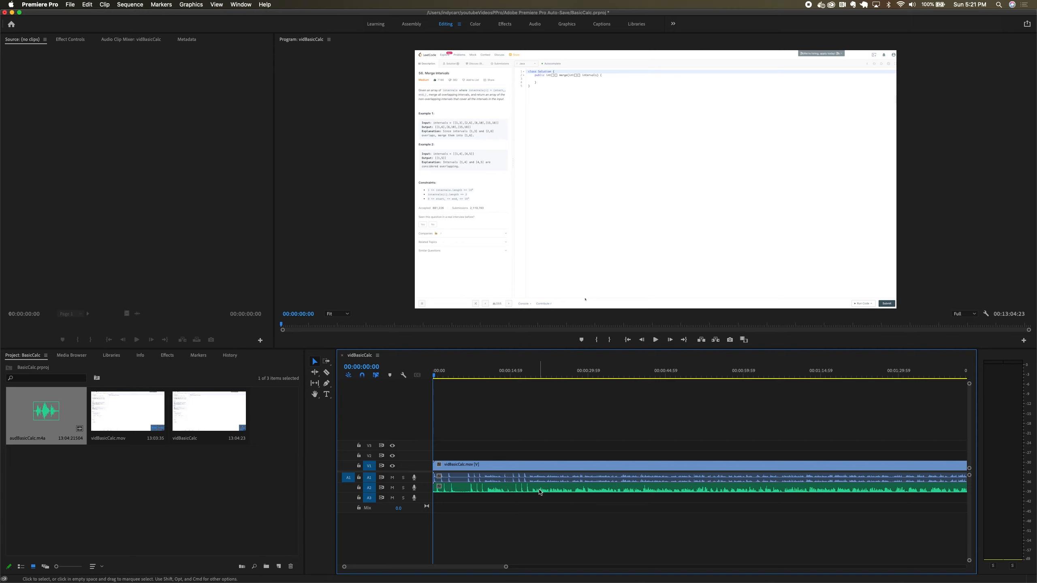
pyautogui.moveTo(530, 488); pyautogui.dragTo(524, 492)
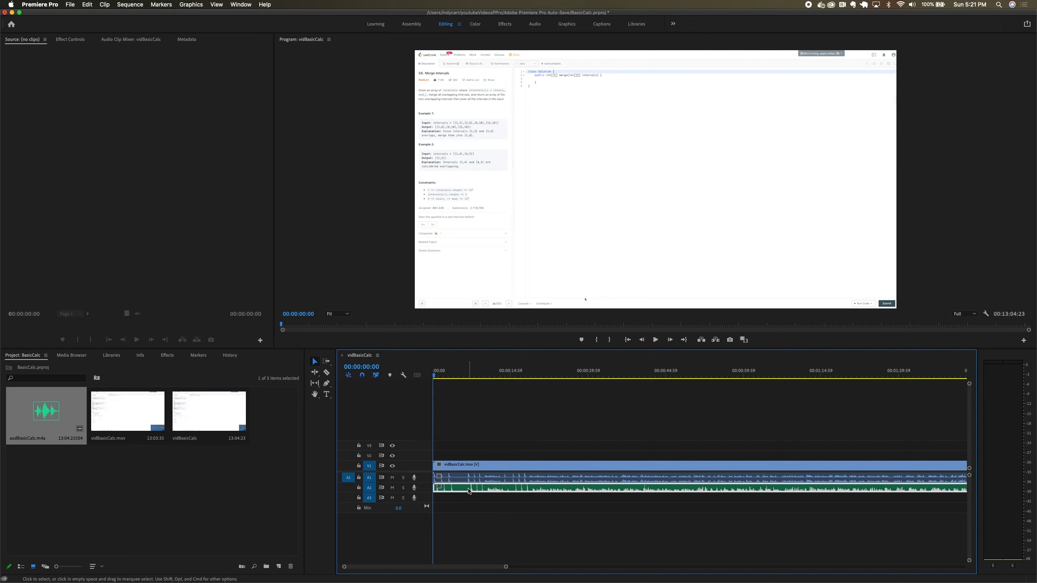
pyautogui.moveTo(435, 377); pyautogui.dragTo(471, 379)
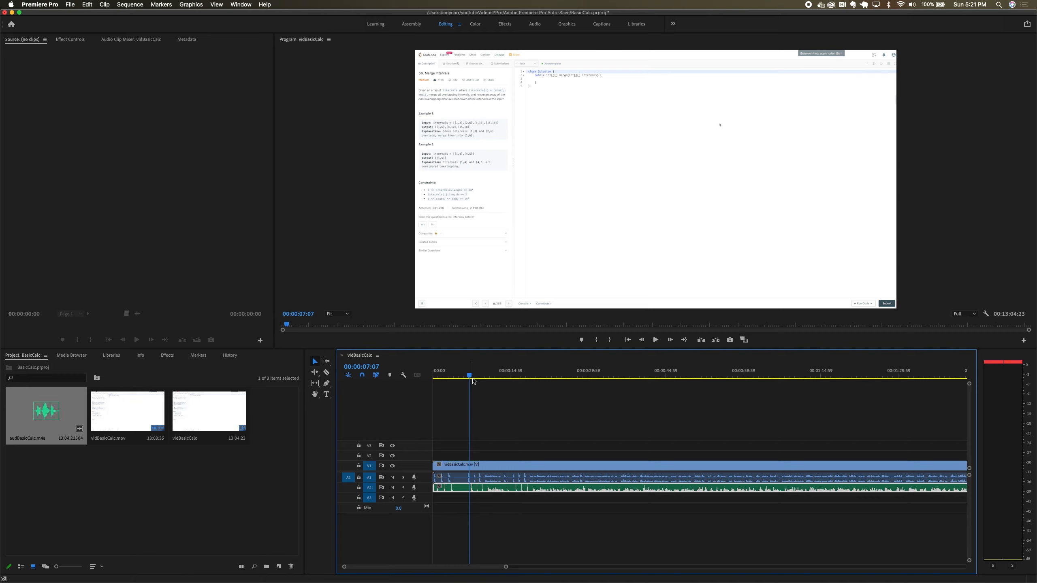
pyautogui.click(457, 490)
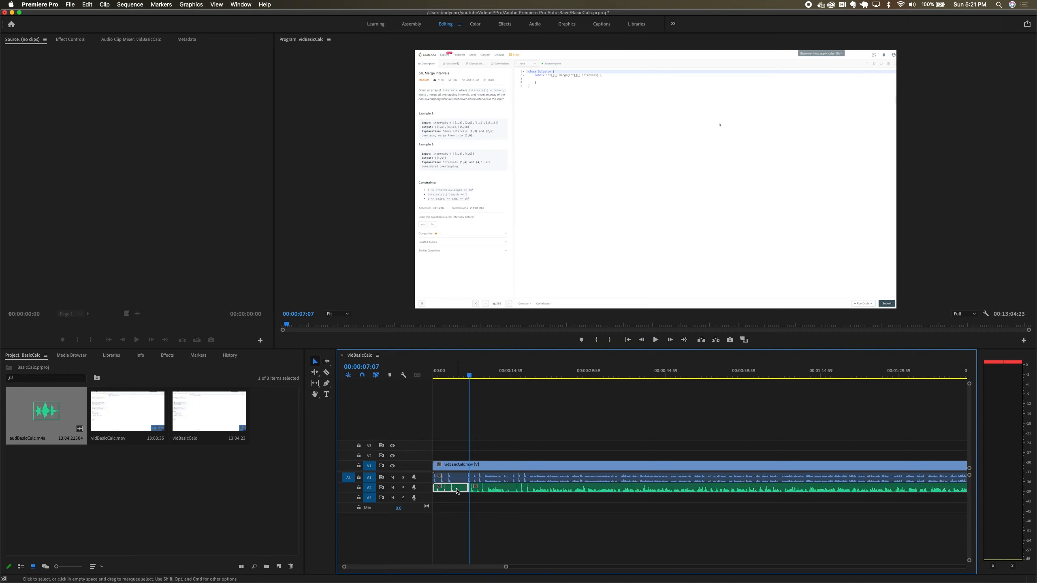
pyautogui.press('Delete')
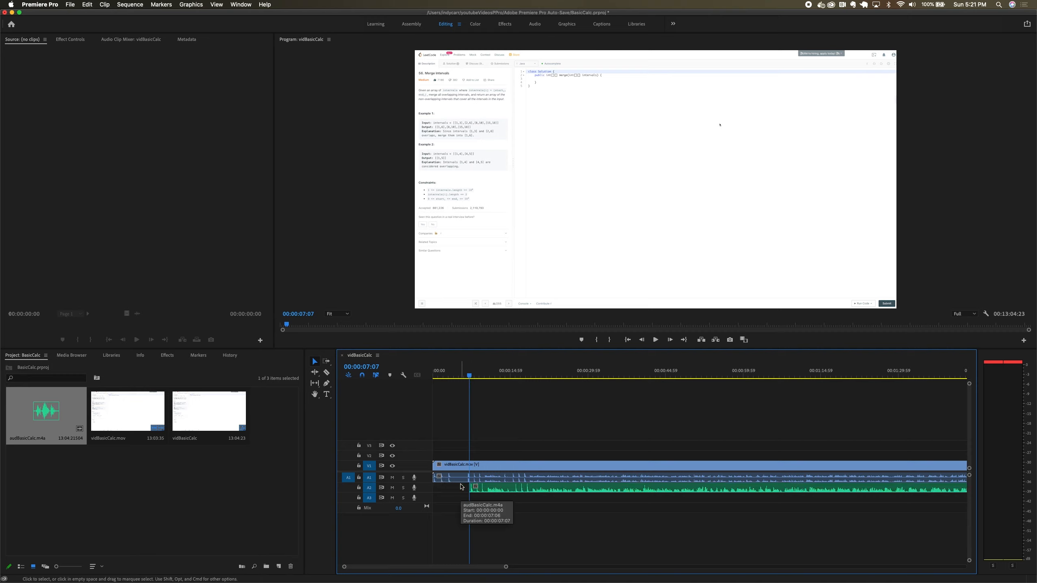
# Step: Unlink the vidBasicCalc.mov video from its audio on A1 and place the playhead at 00:00:06:11
pyautogui.click(459, 476)
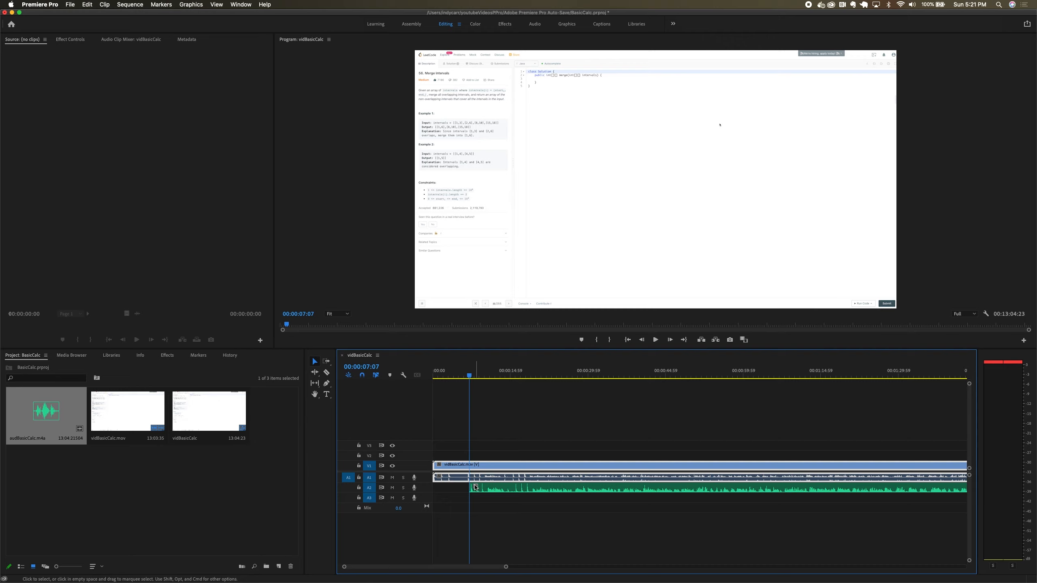
pyautogui.click(468, 377)
pyautogui.moveTo(468, 376); pyautogui.dragTo(464, 377)
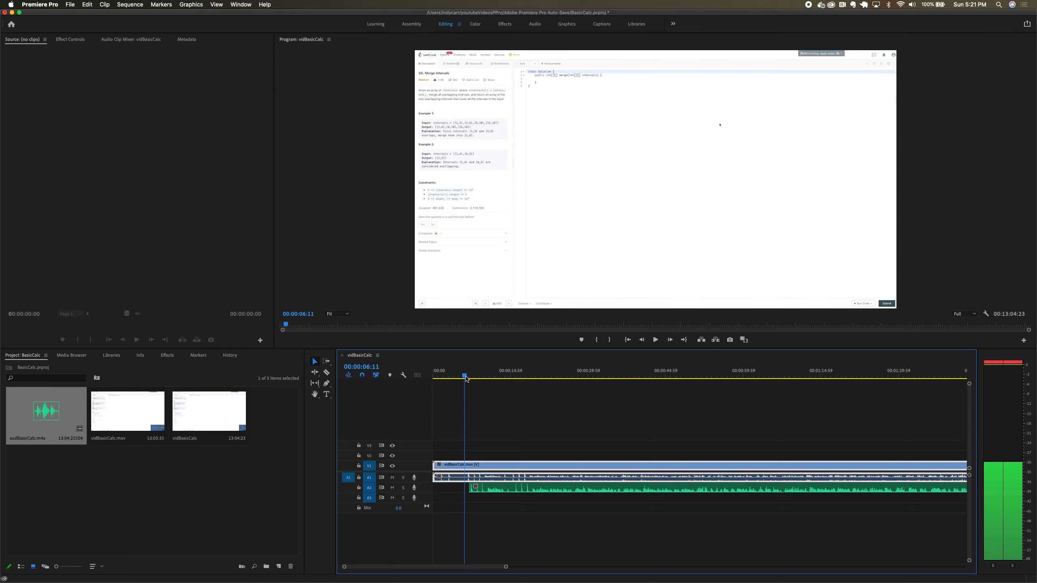
pyautogui.press('super+l')
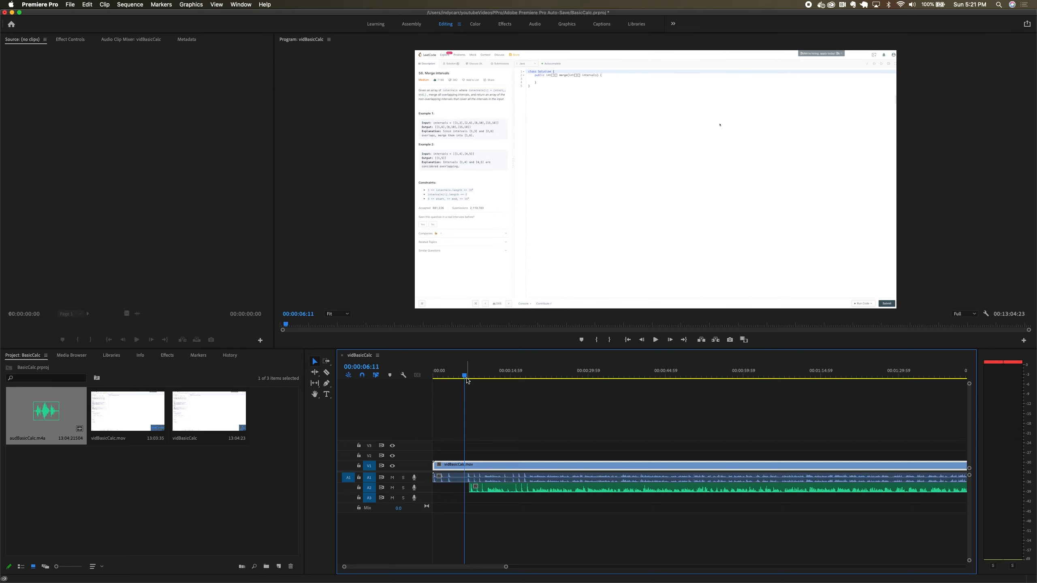
# Step: Check that the video on V1 and its audio on A1 can be selected separately, and review the options for linking them
pyautogui.click(452, 478)
pyautogui.click(455, 469)
pyautogui.click(453, 479)
pyautogui.click(456, 469)
pyautogui.click(456, 493)
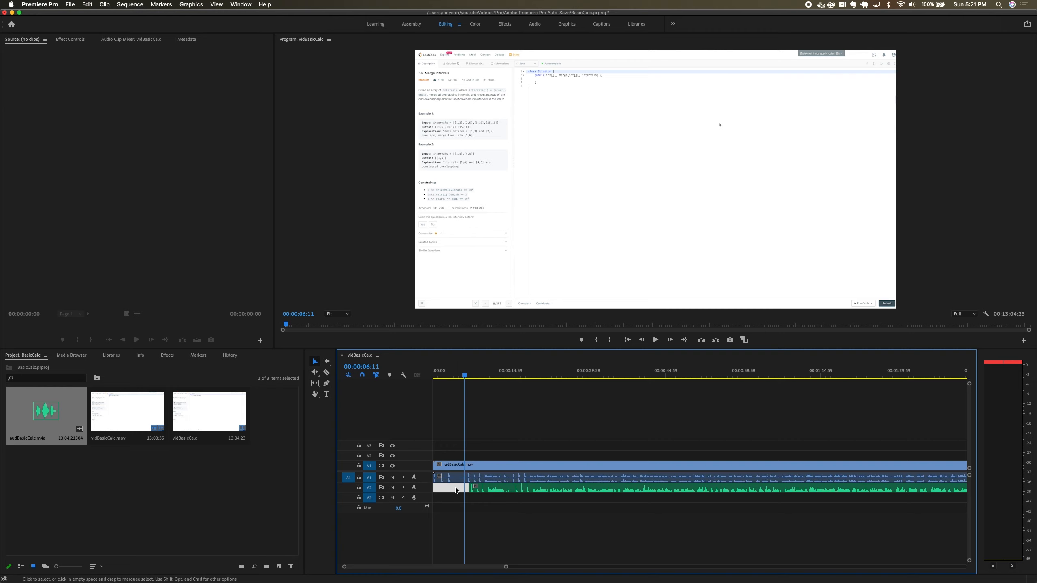
pyautogui.click(454, 467)
pyautogui.moveTo(453, 452); pyautogui.dragTo(456, 484)
pyautogui.rightClick(454, 465)
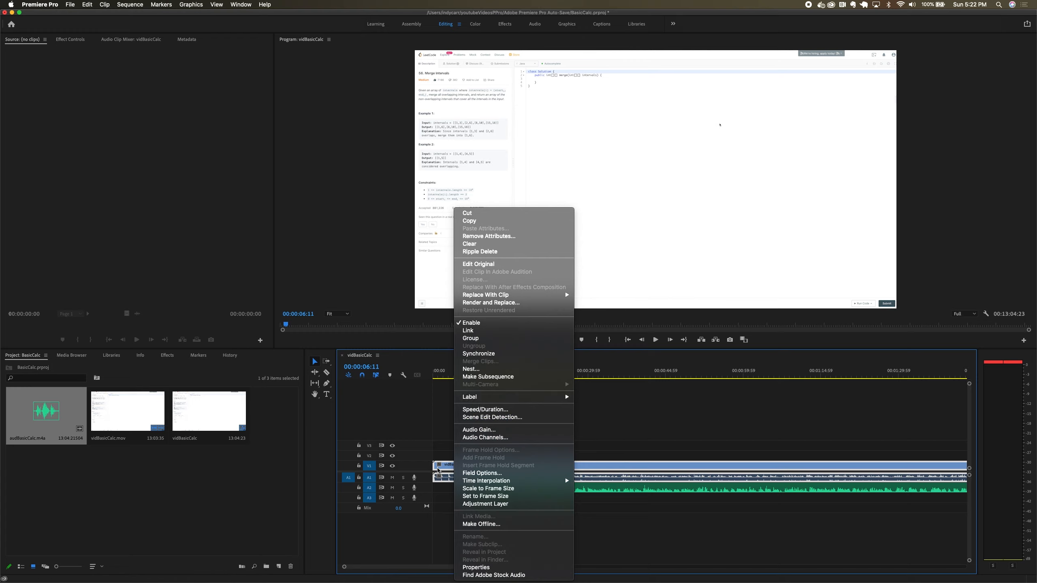
pyautogui.click(437, 468)
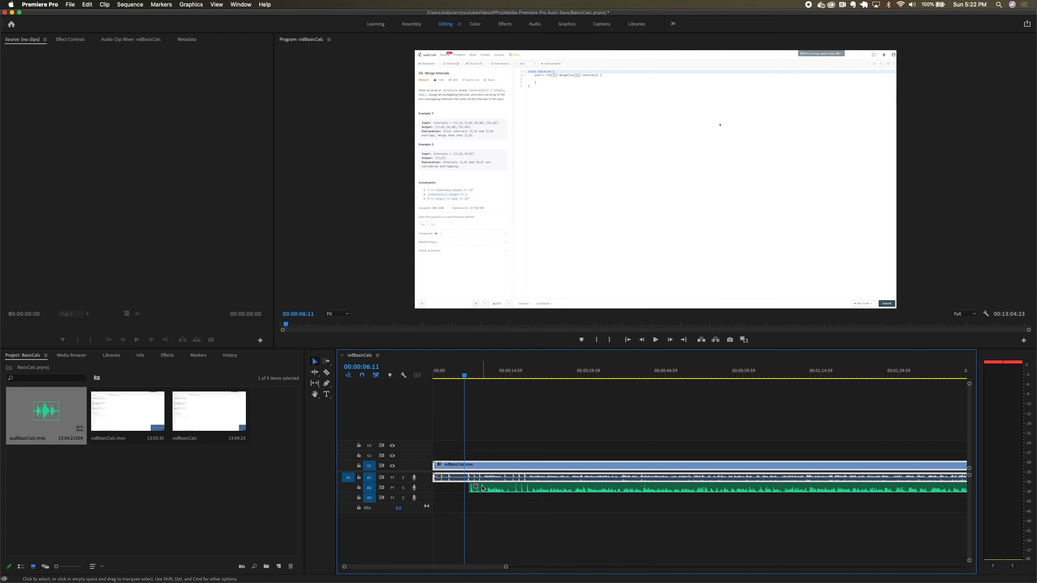
# Step: Try sliding the trimmed A2 audio to start at about 00:00:06:19, and play from 00:00:04:28 to check its sync
pyautogui.click(483, 489)
pyautogui.moveTo(483, 488); pyautogui.dragTo(484, 491)
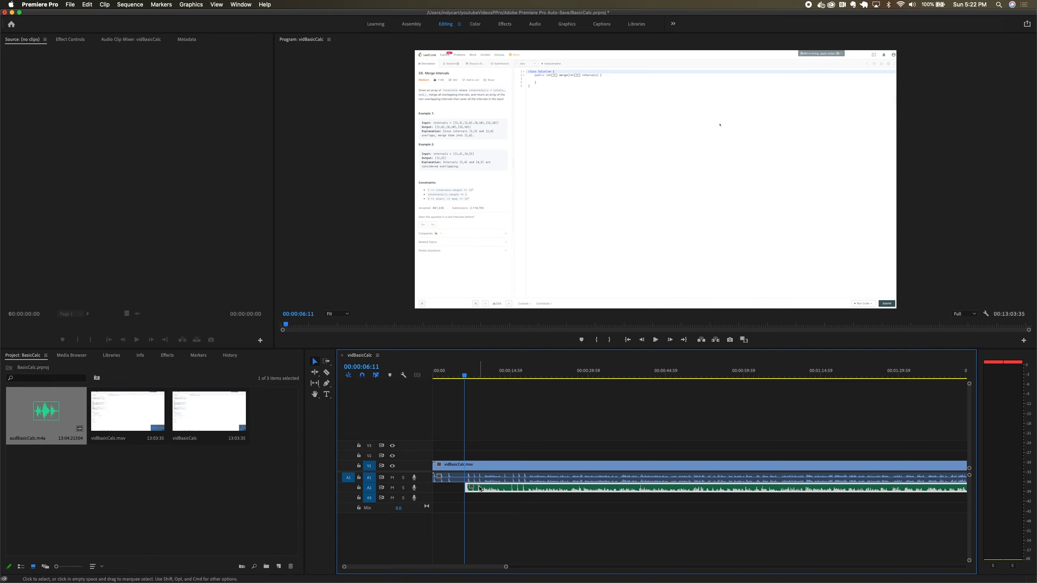
pyautogui.moveTo(480, 488); pyautogui.dragTo(500, 490)
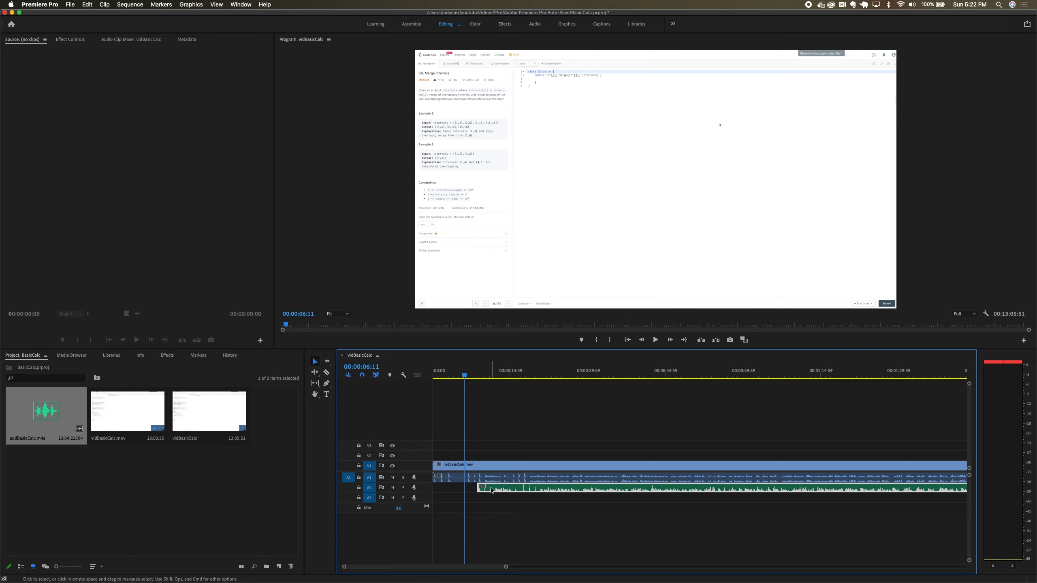
pyautogui.moveTo(491, 490); pyautogui.dragTo(482, 489)
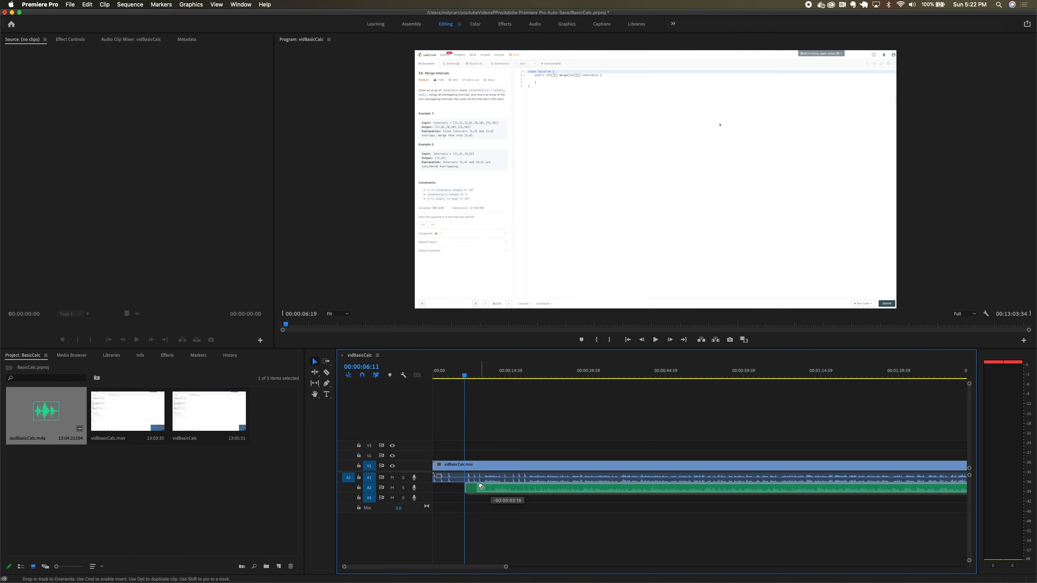
pyautogui.moveTo(481, 487); pyautogui.dragTo(488, 489)
pyautogui.moveTo(466, 378); pyautogui.dragTo(455, 377)
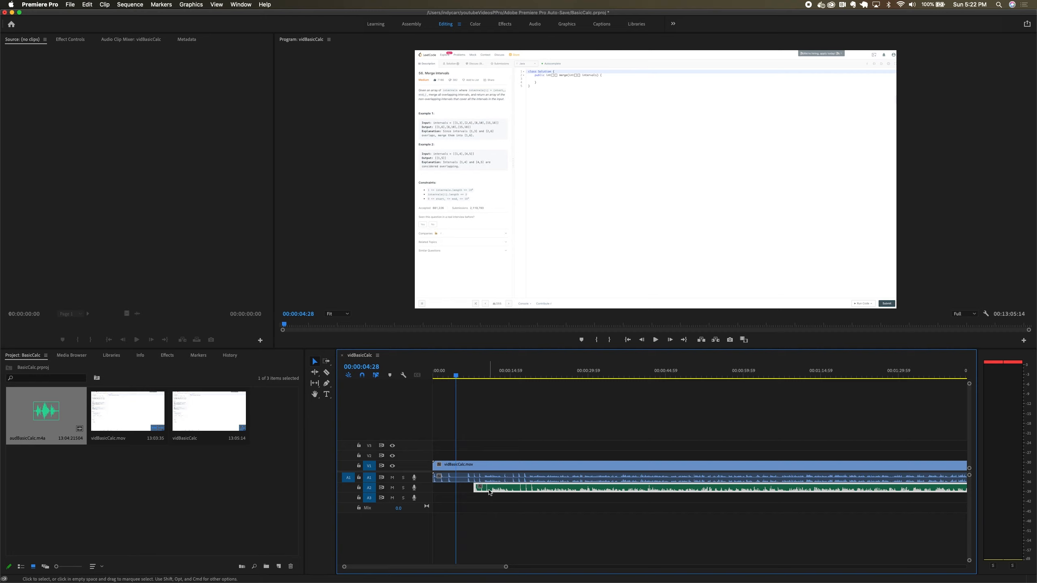
pyautogui.moveTo(486, 488); pyautogui.dragTo(481, 487)
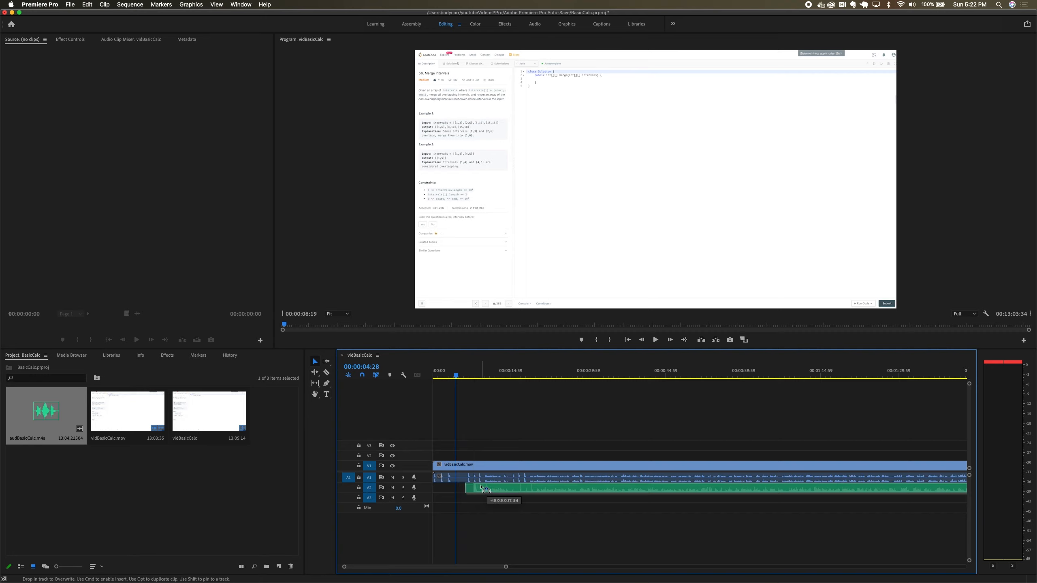
pyautogui.moveTo(482, 487); pyautogui.dragTo(484, 489)
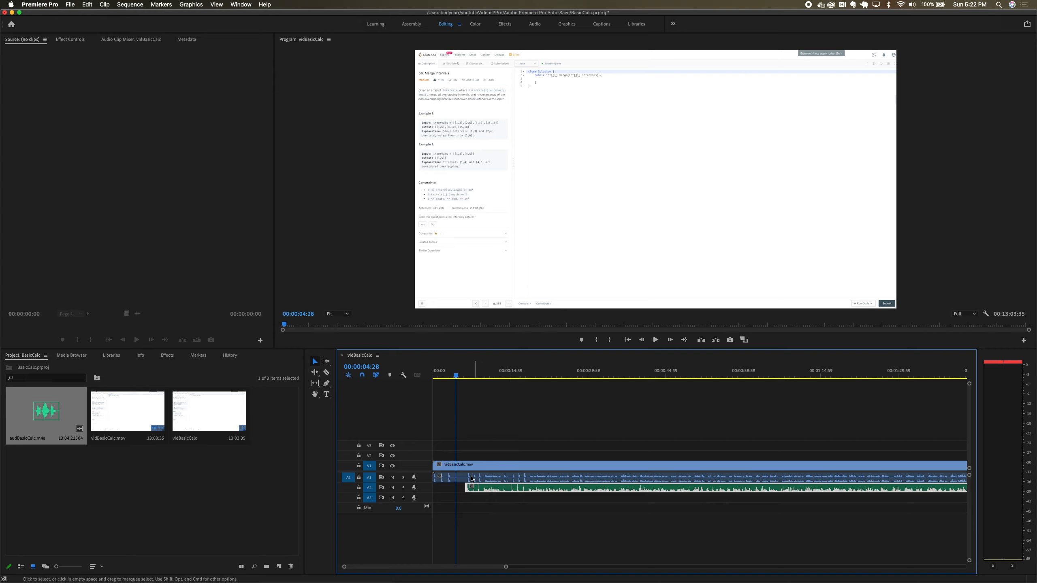
pyautogui.press('space')
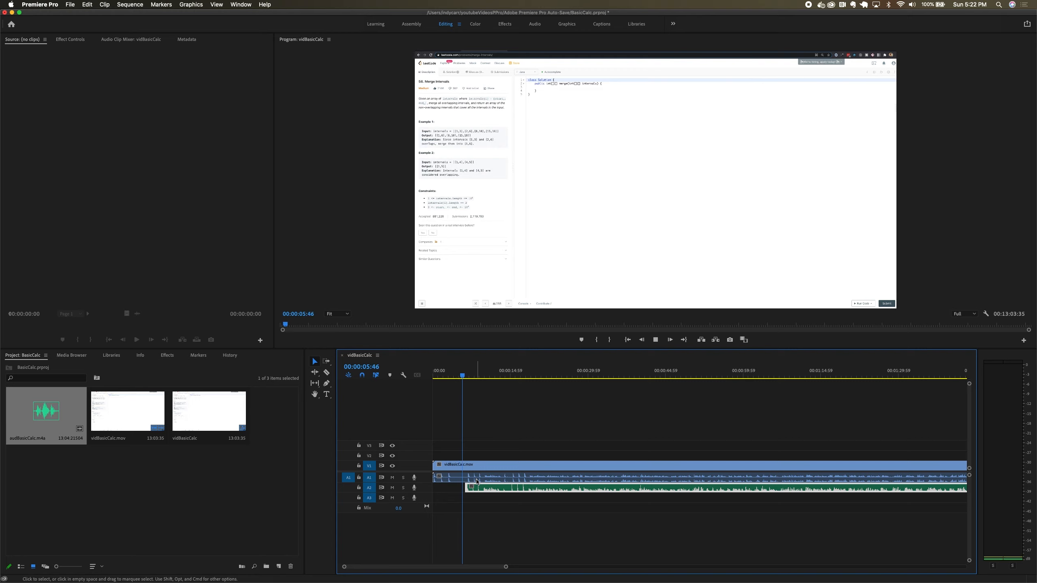
pyautogui.press('space')
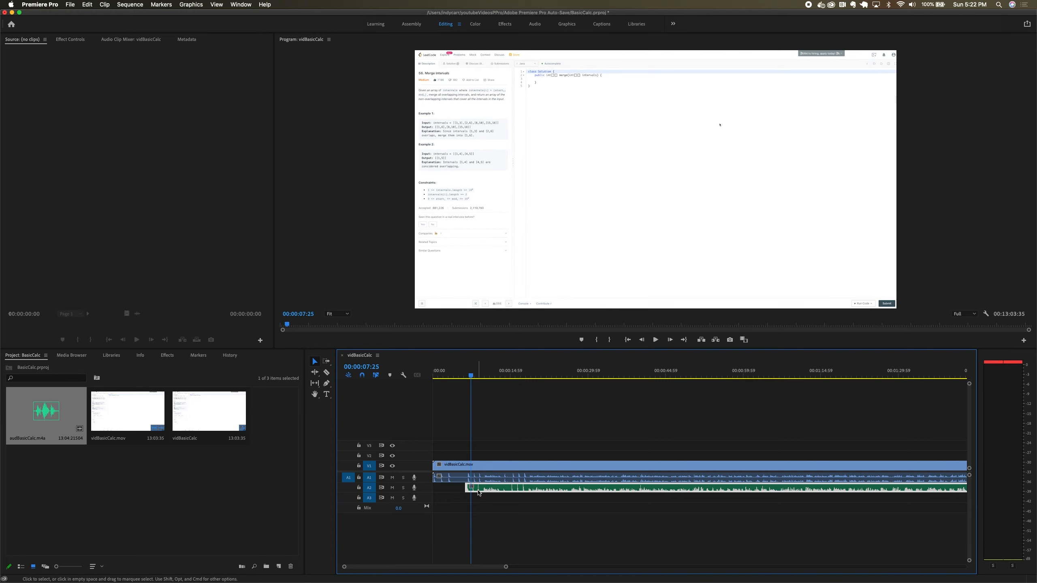
# Step: Move the A2 audio clip so its opening spikes line up with the matching A1 spikes, and play it back
pyautogui.moveTo(484, 490); pyautogui.dragTo(534, 490)
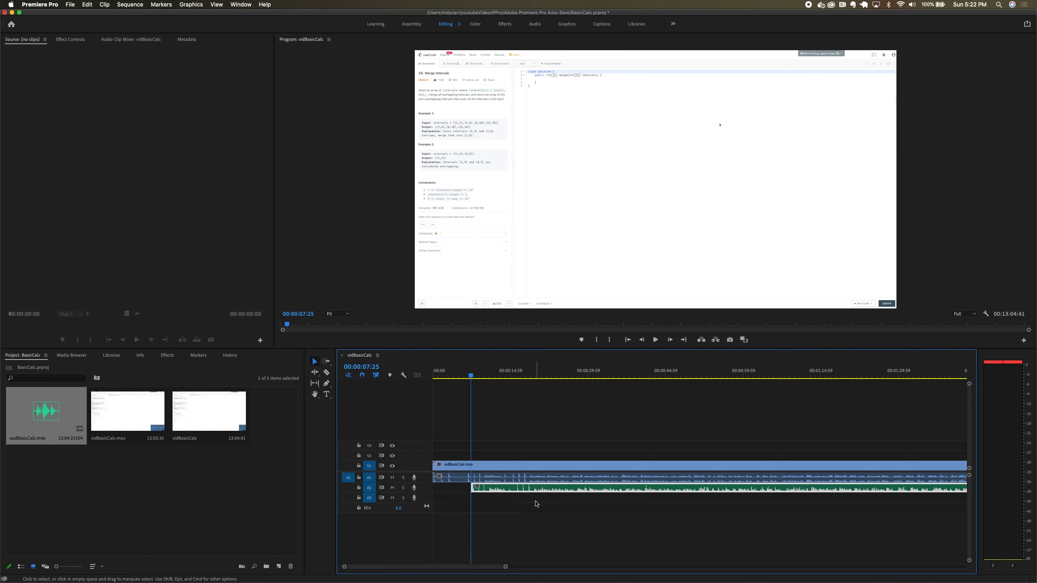
pyautogui.scroll(6, 535, 505)
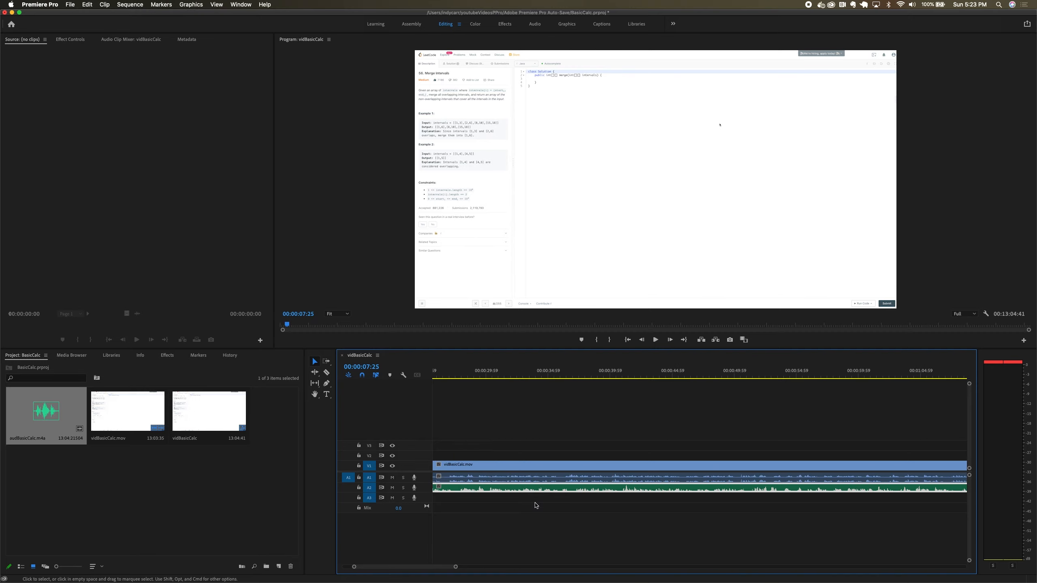
pyautogui.scroll(10, 606, 511)
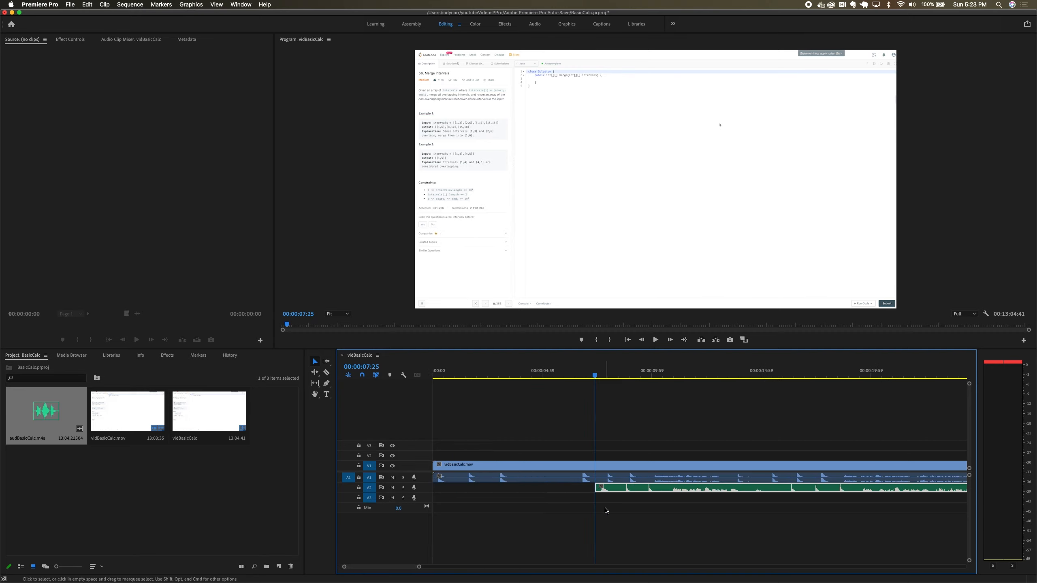
pyautogui.moveTo(651, 492); pyautogui.dragTo(635, 489)
pyautogui.press('space')
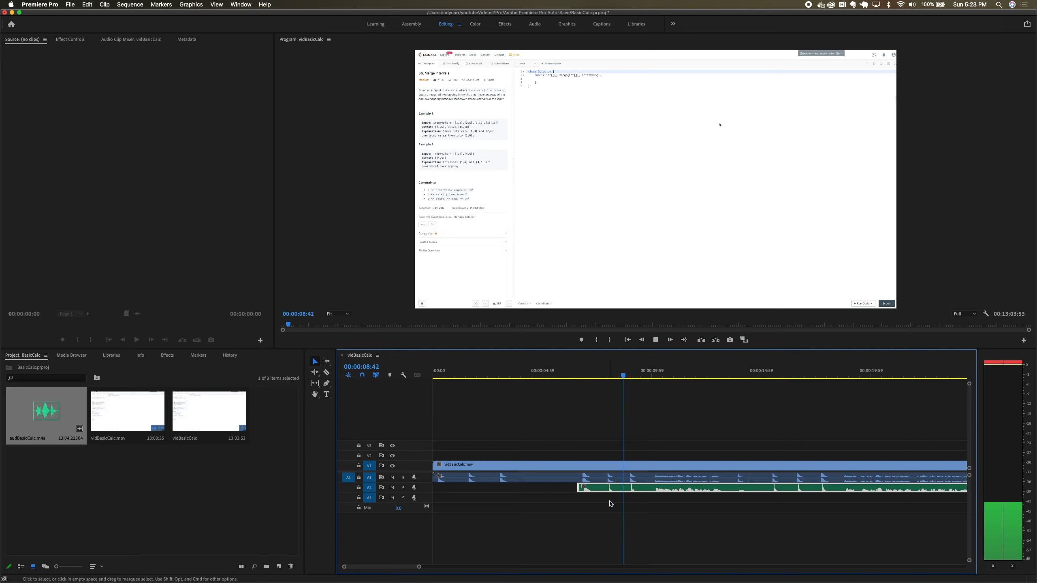
# Step: Check the waveform alignment up to 00:00:18:44, delete the original vidBasicCalc.mov audio from A1 and move the A2 recording onto A1
pyautogui.press('space')
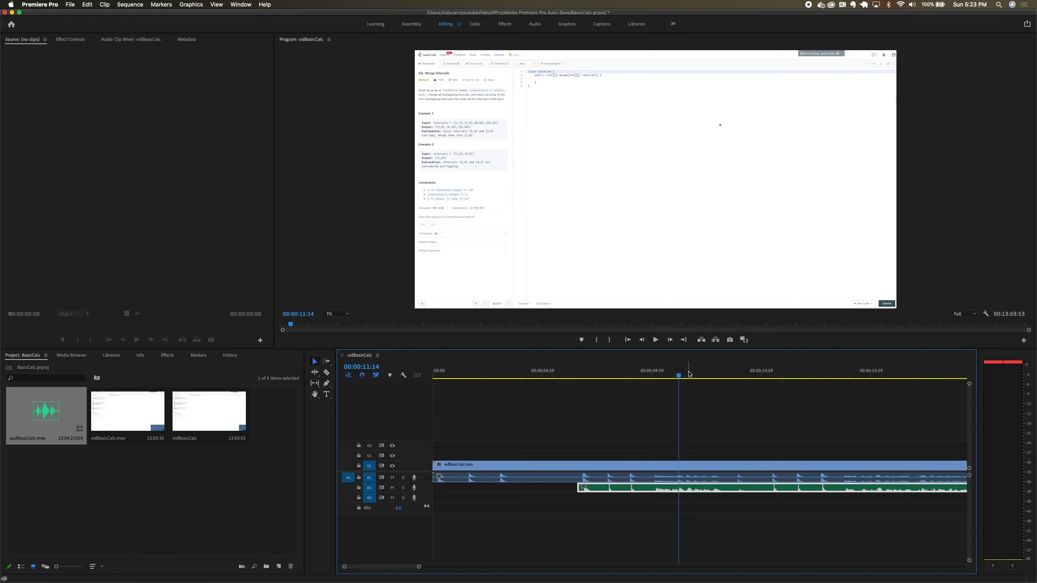
pyautogui.moveTo(679, 375); pyautogui.dragTo(843, 376)
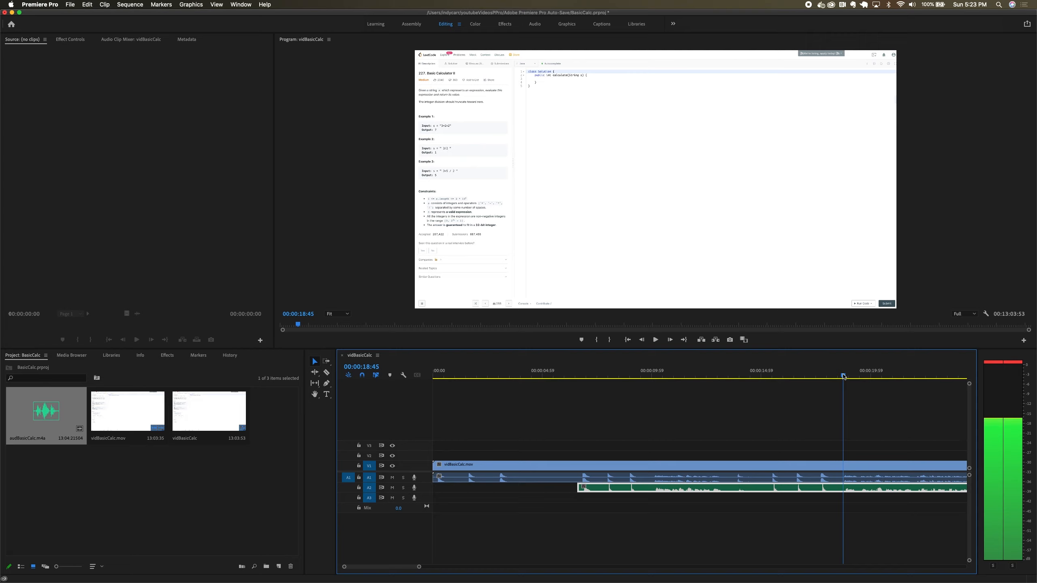
pyautogui.moveTo(843, 376); pyautogui.dragTo(842, 376)
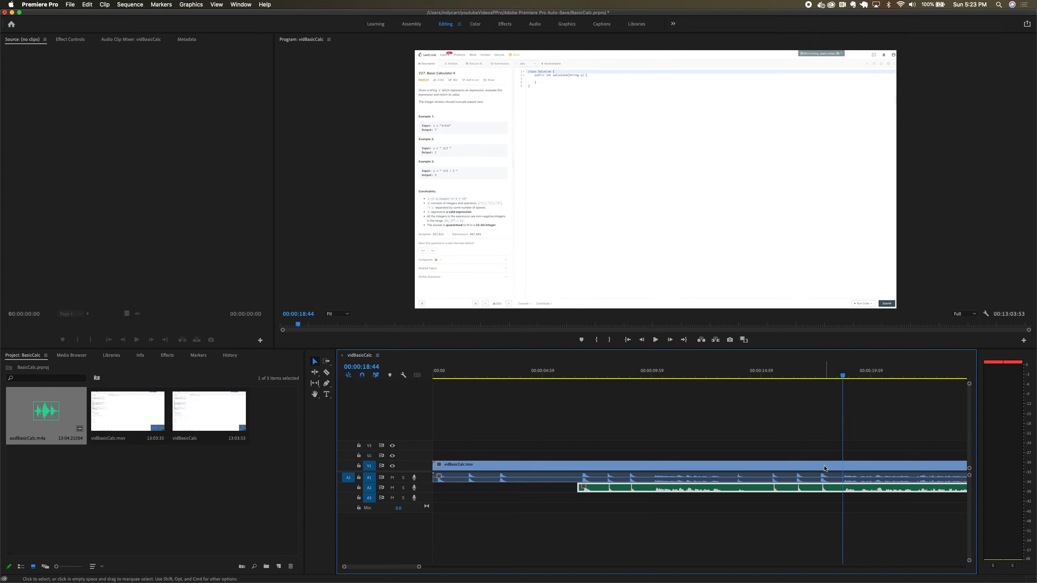
pyautogui.click(825, 480)
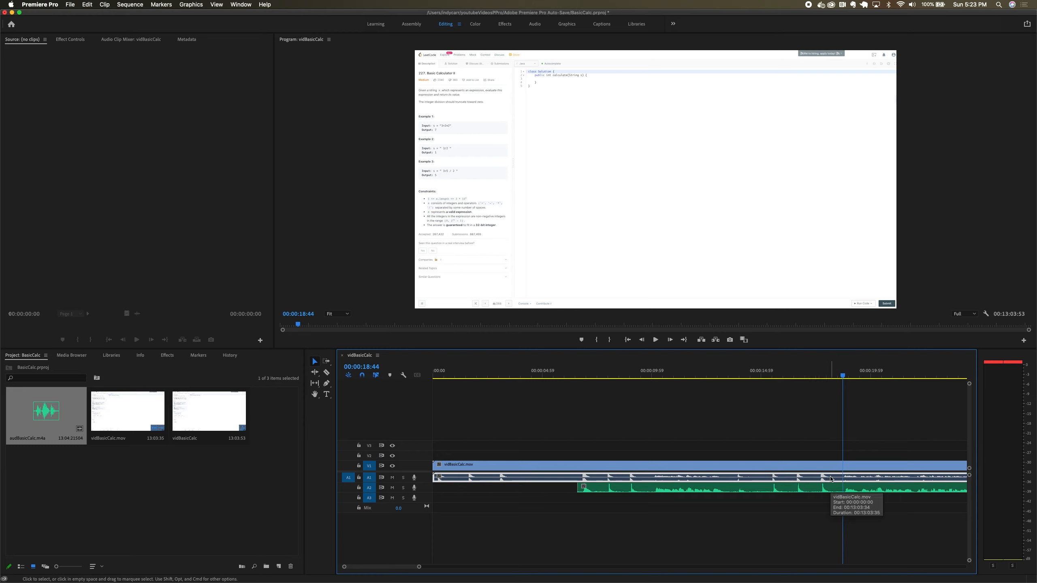
pyautogui.moveTo(831, 479)
pyautogui.mouseDown()
pyautogui.moveTo(842, 492)
pyautogui.moveTo(840, 478)
pyautogui.mouseUp()
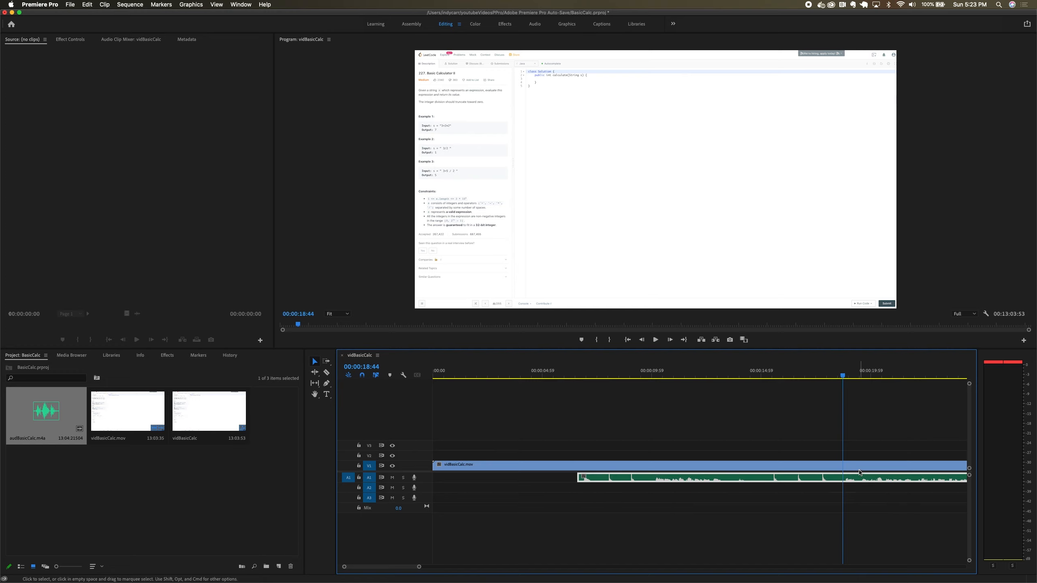
# Step: Split the audio and the video at 00:00:18:50 and delete the parts of both before that point
pyautogui.click(845, 376)
pyautogui.moveTo(845, 376)
pyautogui.mouseDown()
pyautogui.moveTo(856, 377)
pyautogui.moveTo(845, 376)
pyautogui.mouseUp()
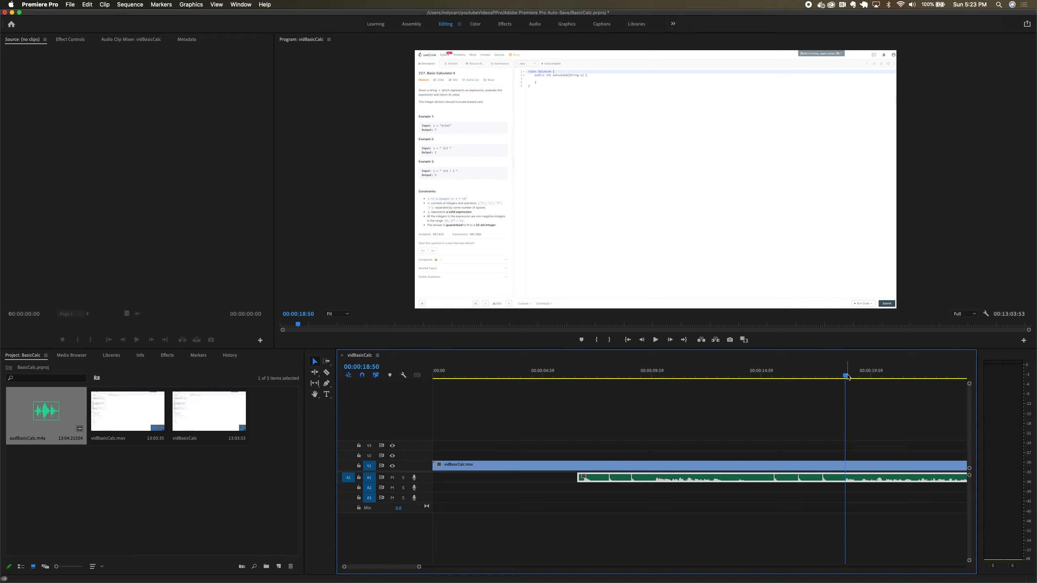
pyautogui.press('super+k')
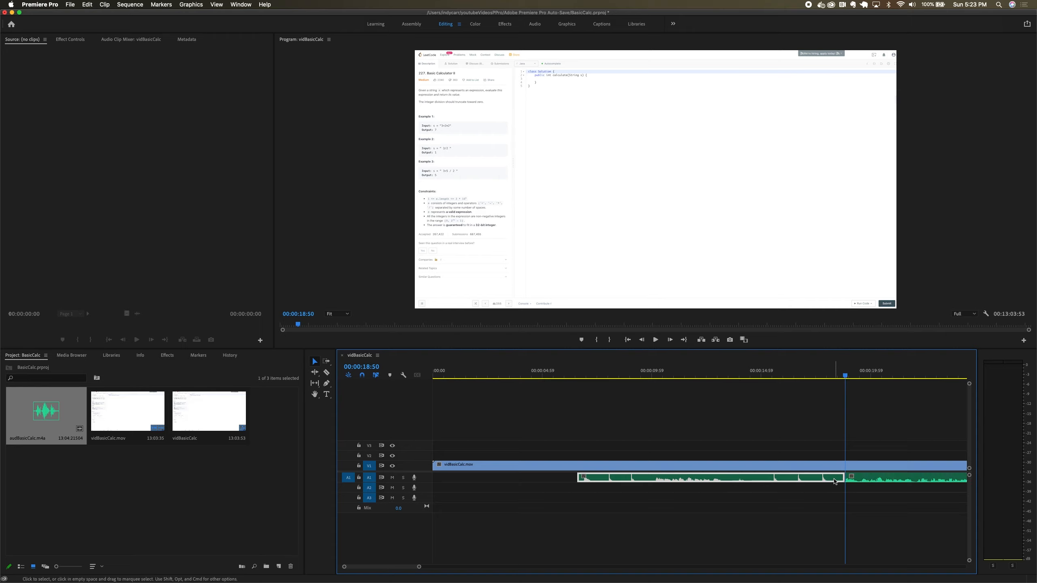
pyautogui.press('Delete')
pyautogui.click(839, 467)
pyautogui.press('super+k')
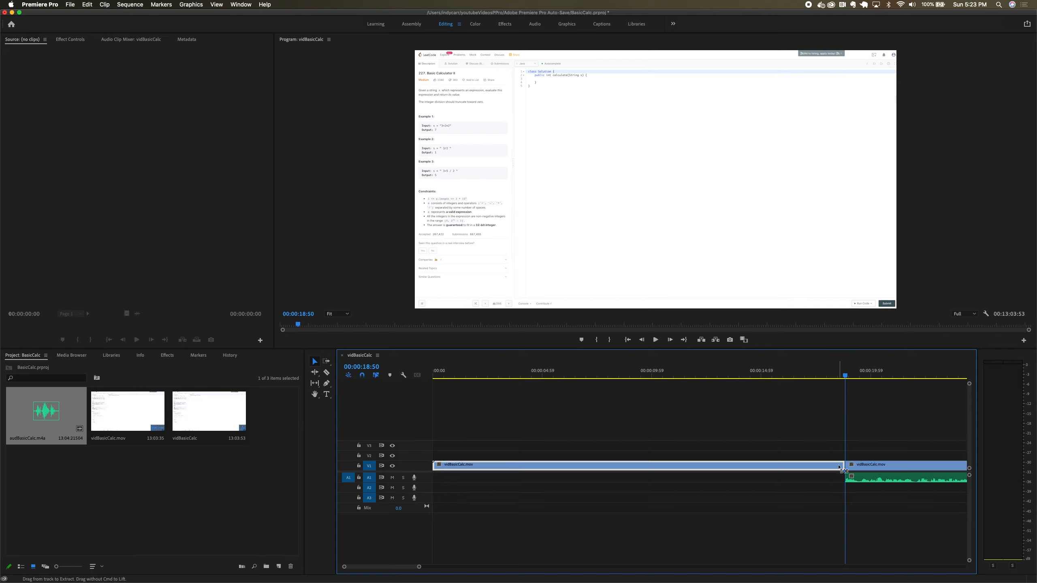
pyautogui.press('Delete')
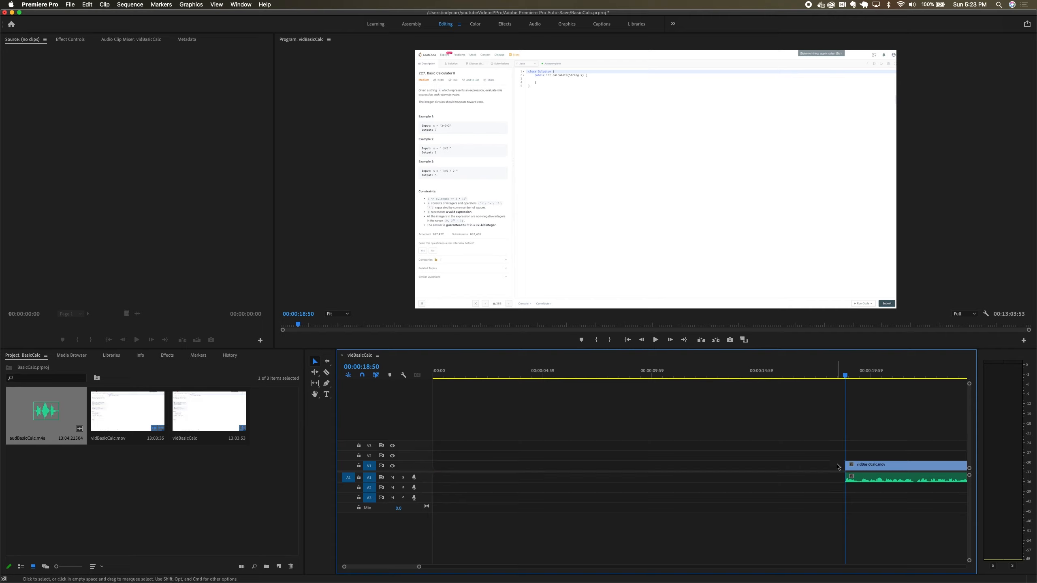
# Step: Link the remaining video and audio clips, move them together to the start of the timeline and return the playhead to 00:00:00:00
pyautogui.moveTo(894, 505); pyautogui.dragTo(879, 469)
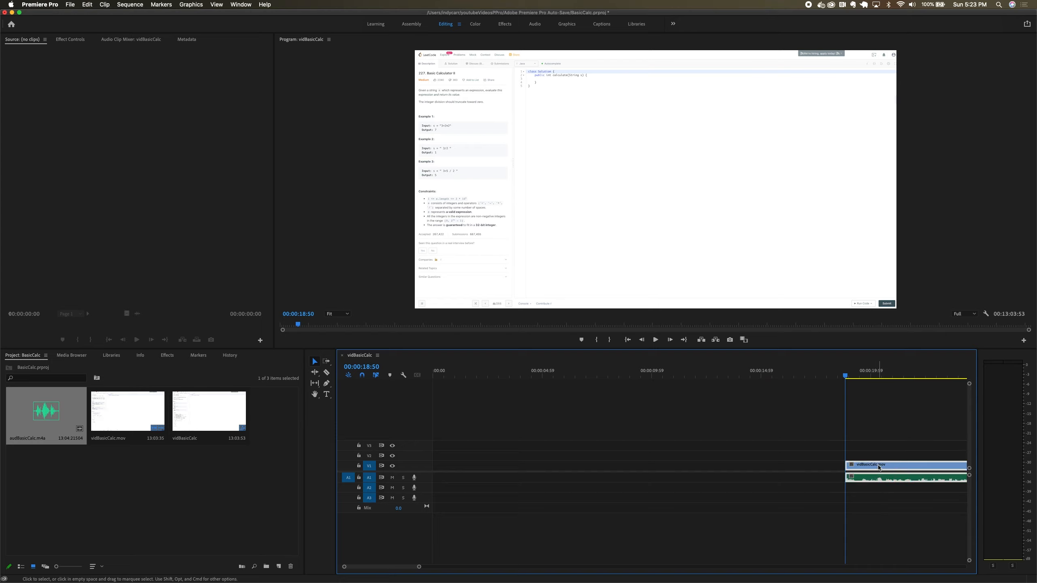
pyautogui.press('super+l')
pyautogui.click(882, 494)
pyautogui.click(884, 467)
pyautogui.moveTo(884, 461); pyautogui.dragTo(470, 480)
pyautogui.moveTo(841, 381); pyautogui.dragTo(402, 400)
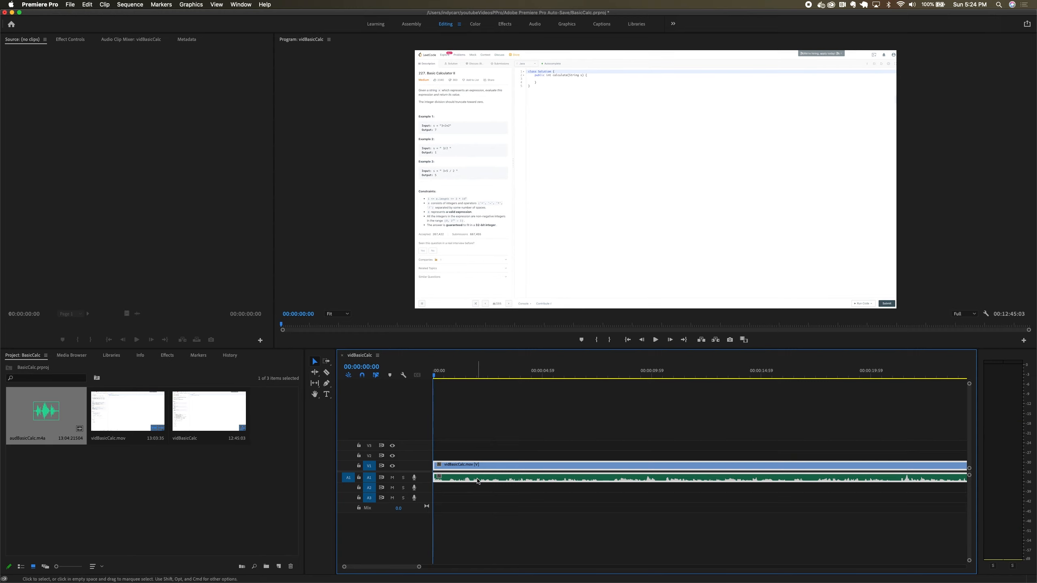
# Step: Switch to the Audio workspace, apply the Balanced Male Voice dialogue preset to the audBasicCalc.m4a clip and play the beginning
pyautogui.click(534, 24)
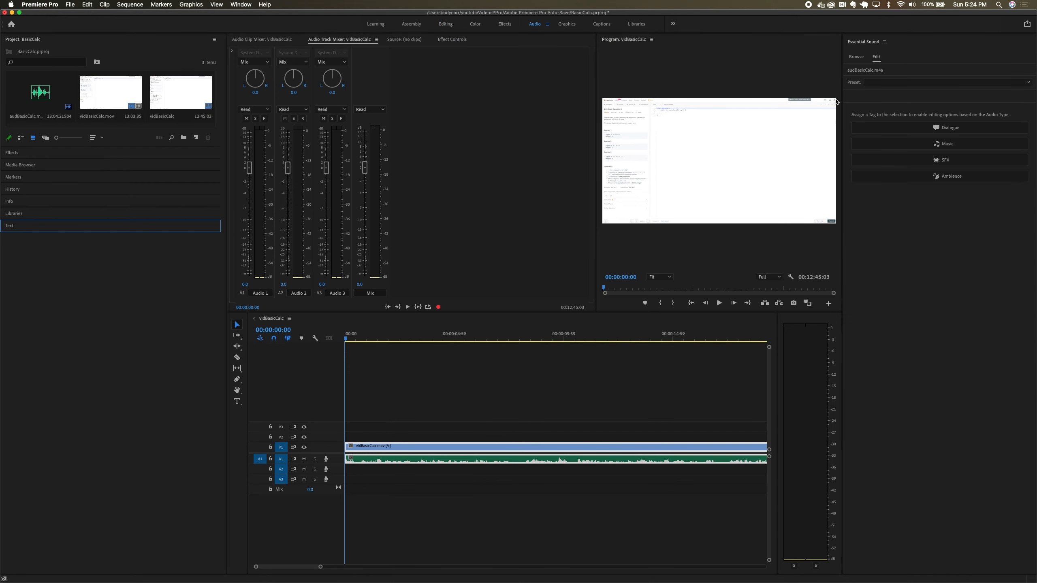
pyautogui.click(878, 86)
pyautogui.moveTo(885, 92)
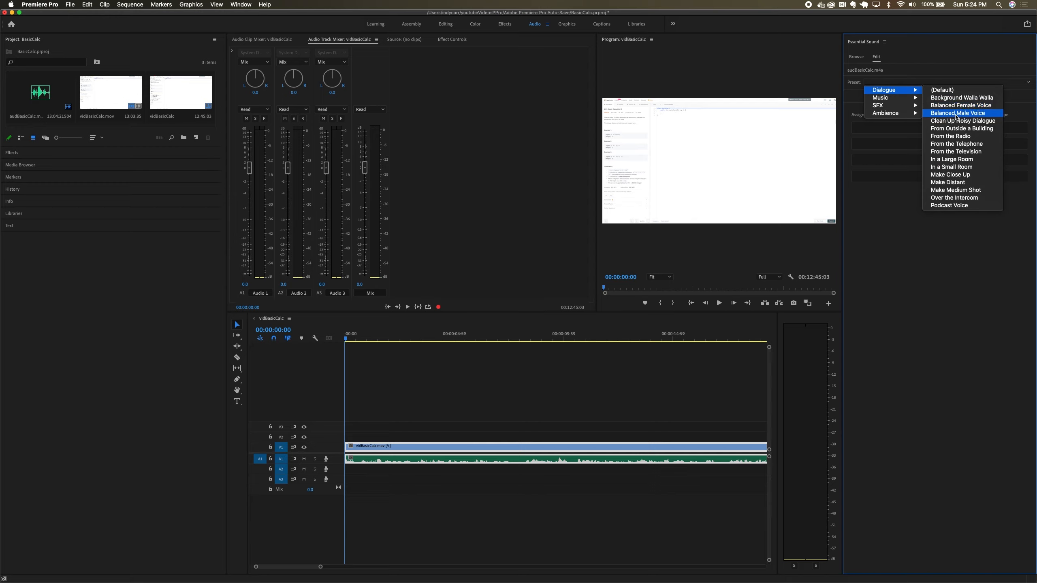
pyautogui.click(956, 114)
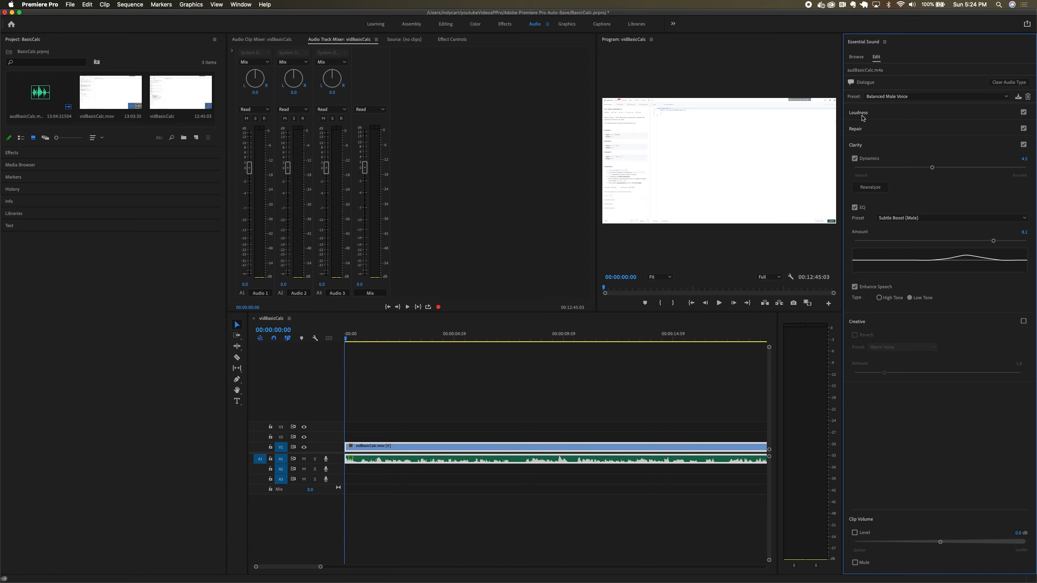
pyautogui.press('space')
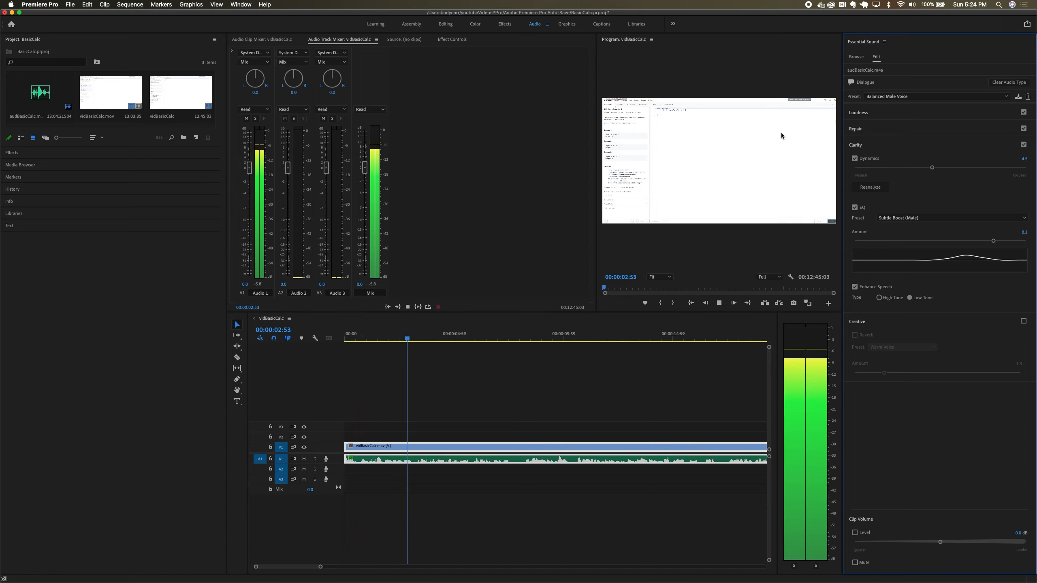
pyautogui.press('space')
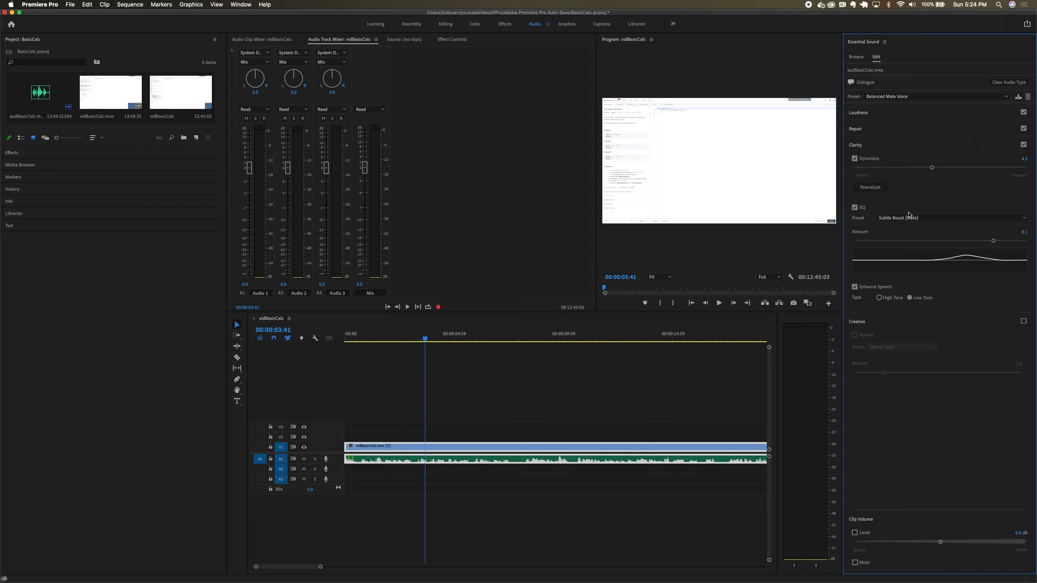
# Step: Play the ending of the sequence to find where to cut it, stopping at 00:12:42:05
pyautogui.moveTo(425, 339); pyautogui.dragTo(623, 359)
pyautogui.scroll(-8, 575, 416)
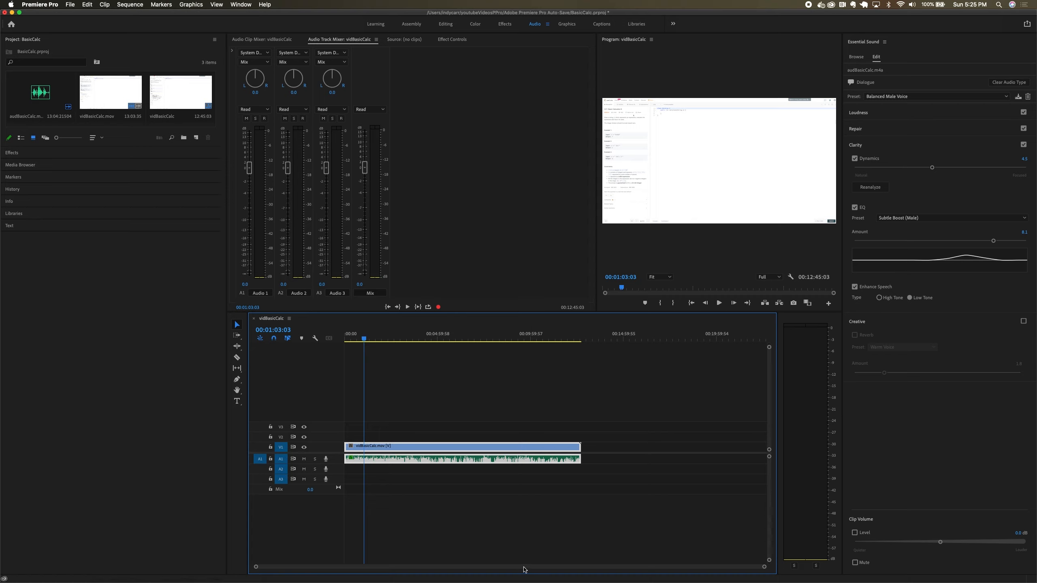
pyautogui.moveTo(364, 340); pyautogui.dragTo(580, 343)
pyautogui.press('space')
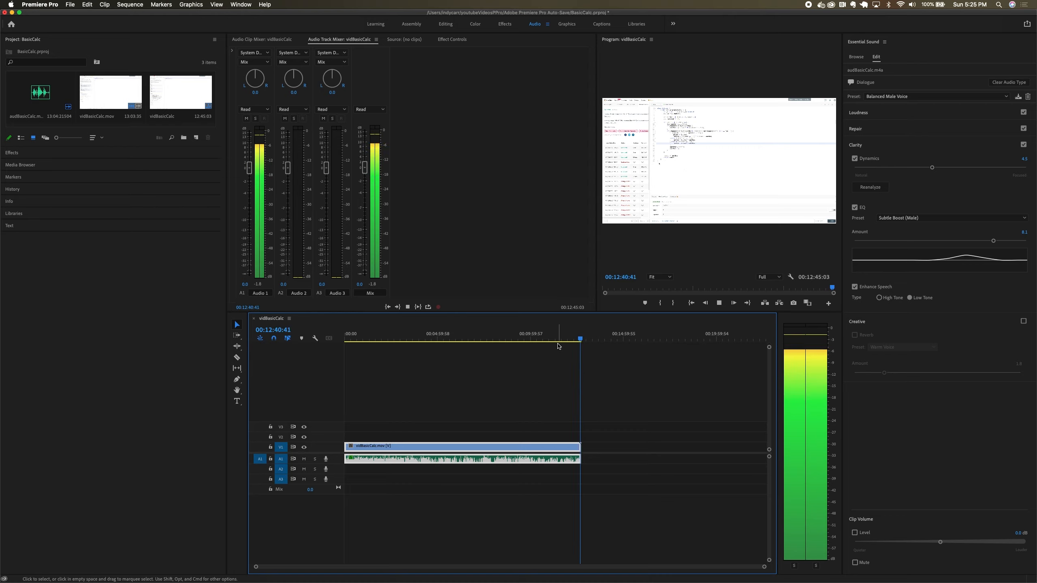
pyautogui.press('space')
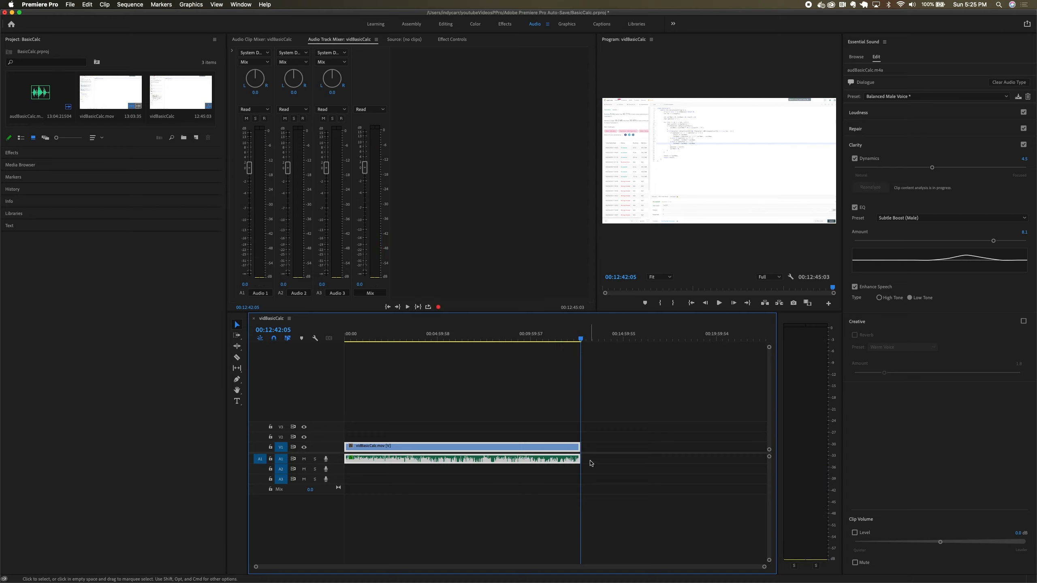
# Step: Cut off and delete the video and audio after 00:12:42:05, and return the playhead to the start of the sequence
pyautogui.press('=')
pyautogui.press('=')
pyautogui.press('=')
pyautogui.press('=')
pyautogui.press('=')
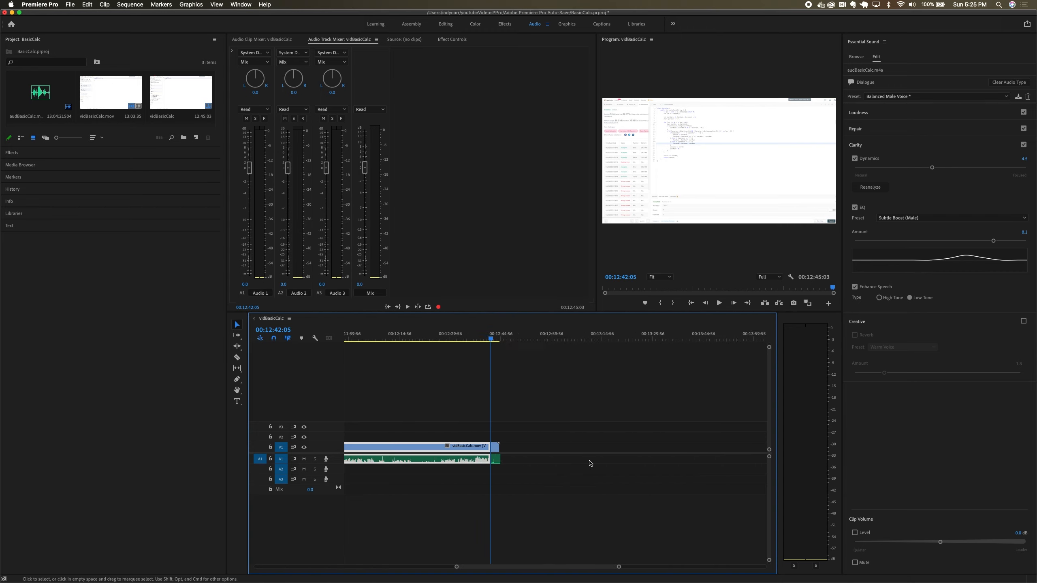
pyautogui.press('=')
pyautogui.press('=')
pyautogui.press('=')
pyautogui.press('=')
pyautogui.click(441, 449)
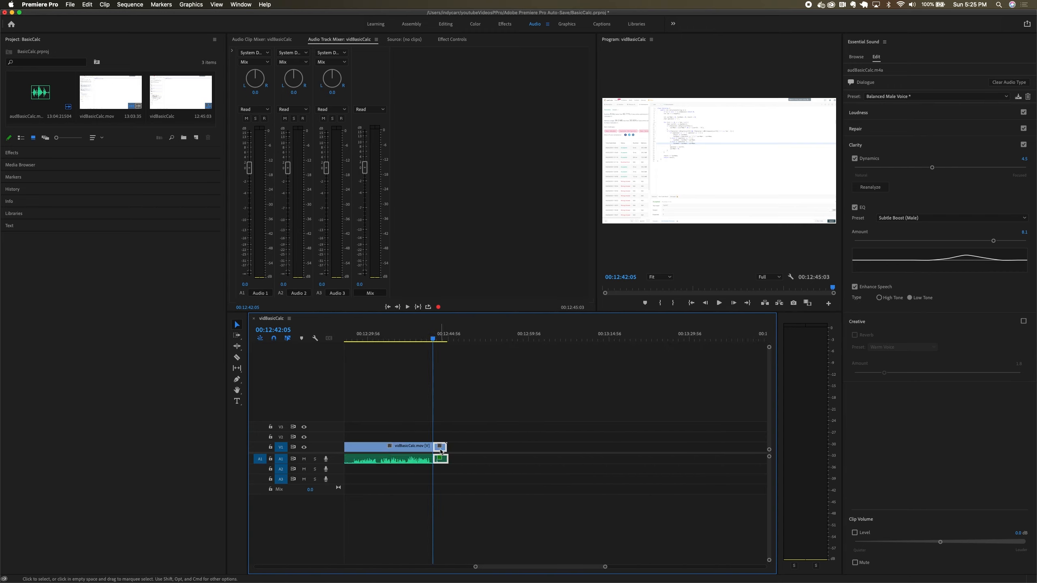
pyautogui.press('Delete')
pyautogui.moveTo(547, 568); pyautogui.dragTo(263, 564)
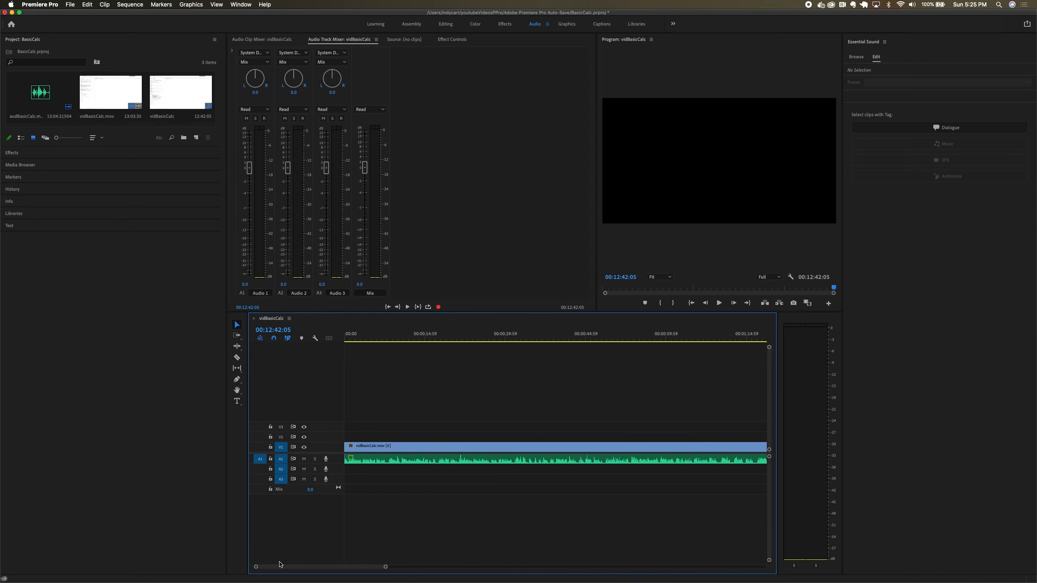
pyautogui.click(833, 289)
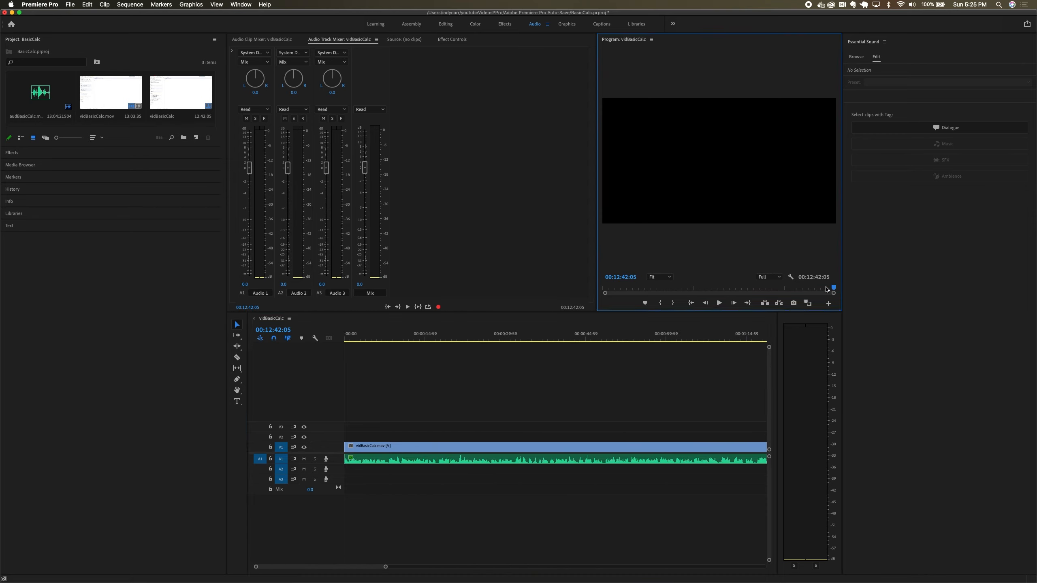
pyautogui.press('Home')
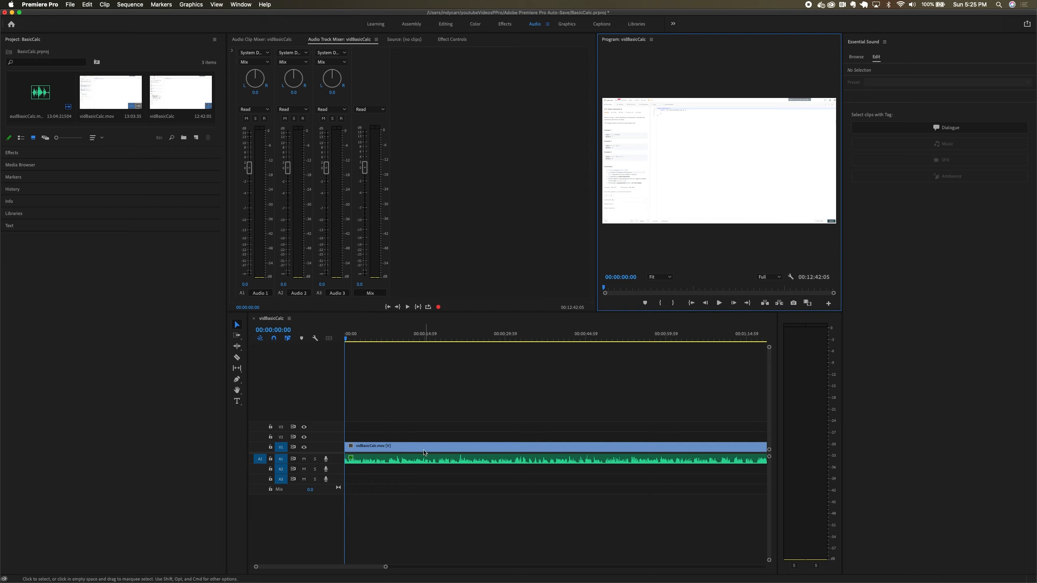
# Step: Try splitting the linked video and audio clips at 00:00:16:15, undo the cut and return the playhead to the start
pyautogui.click(415, 463)
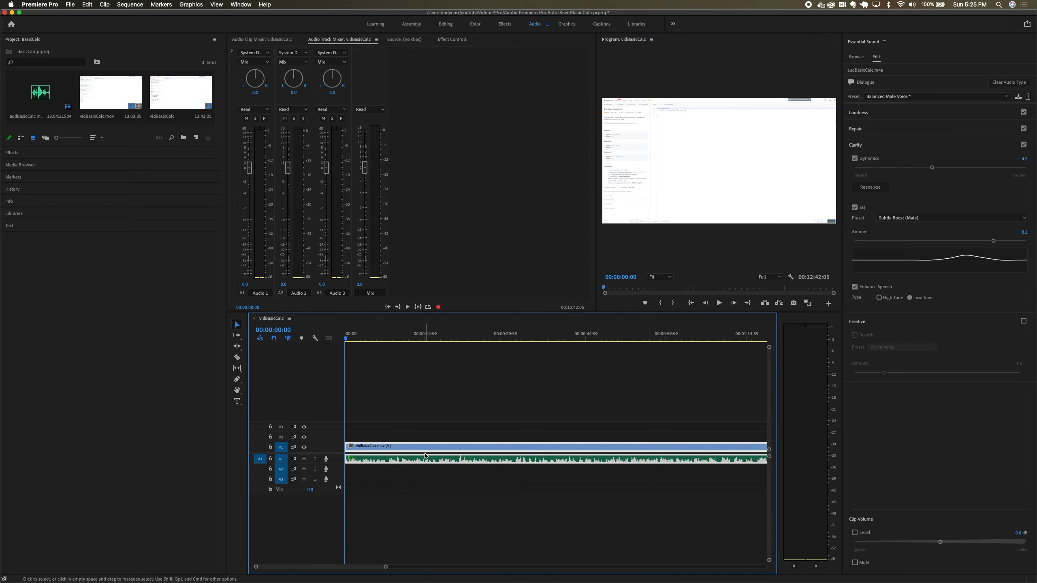
pyautogui.press('c')
pyautogui.press('v')
pyautogui.moveTo(346, 341); pyautogui.dragTo(434, 347)
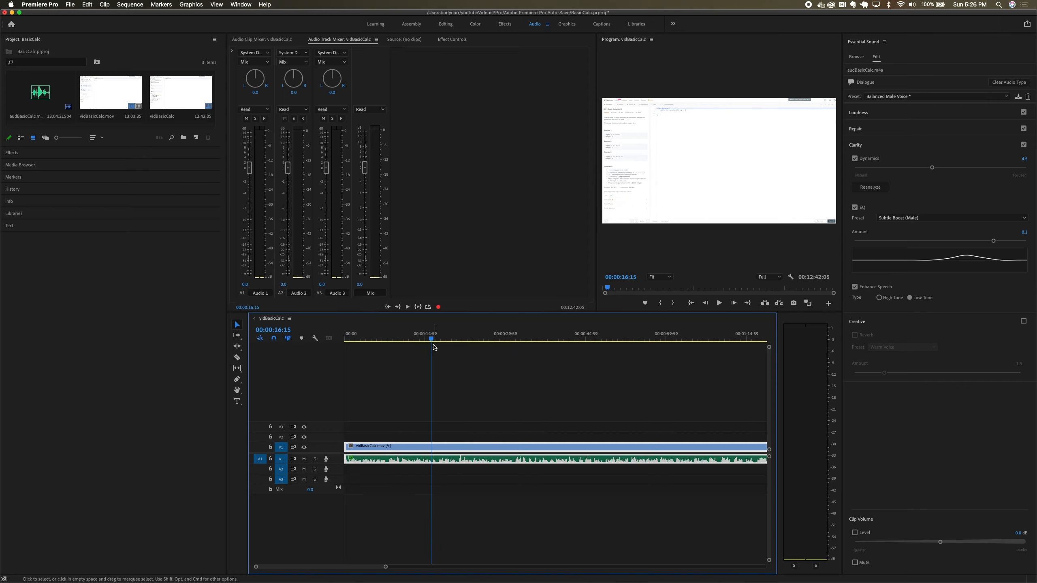
pyautogui.press('super+k')
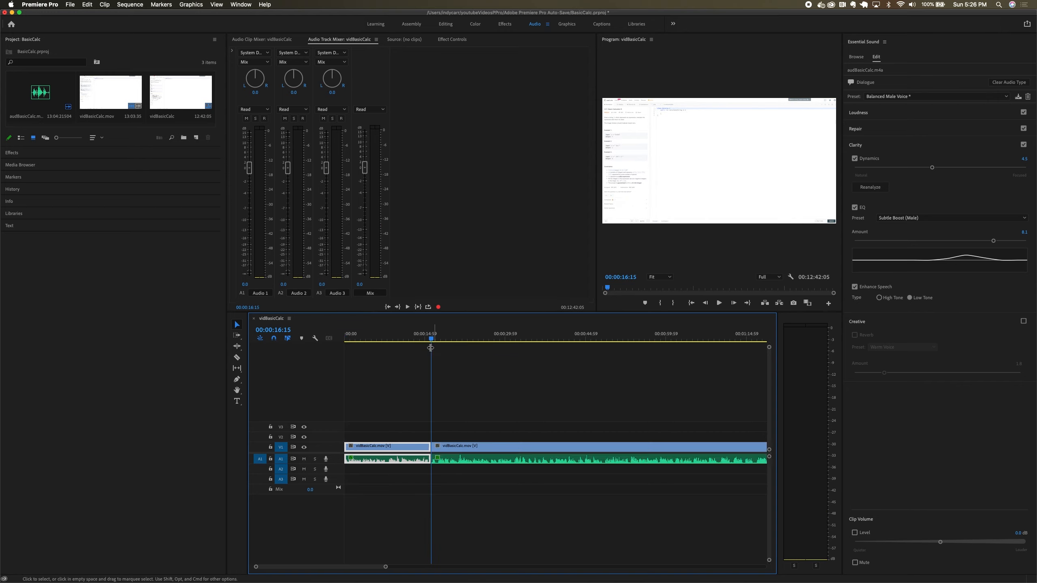
pyautogui.press('super+z')
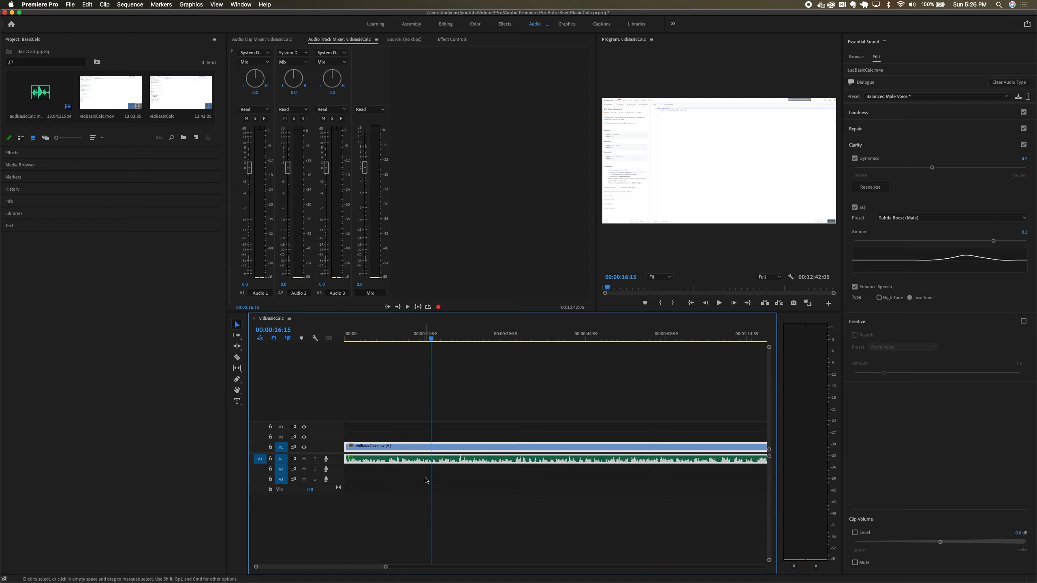
pyautogui.click(427, 339)
pyautogui.moveTo(427, 341); pyautogui.dragTo(343, 346)
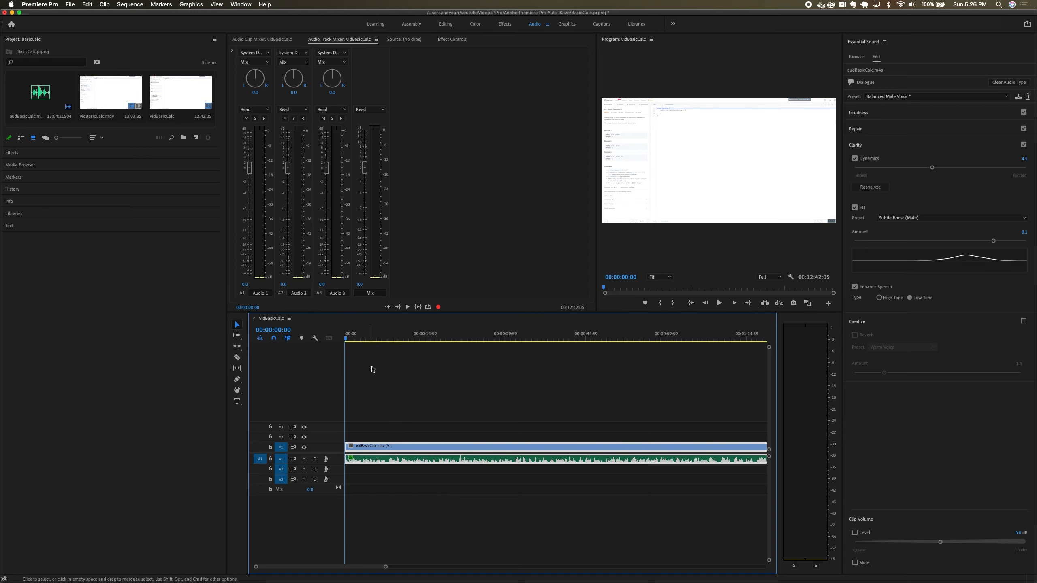